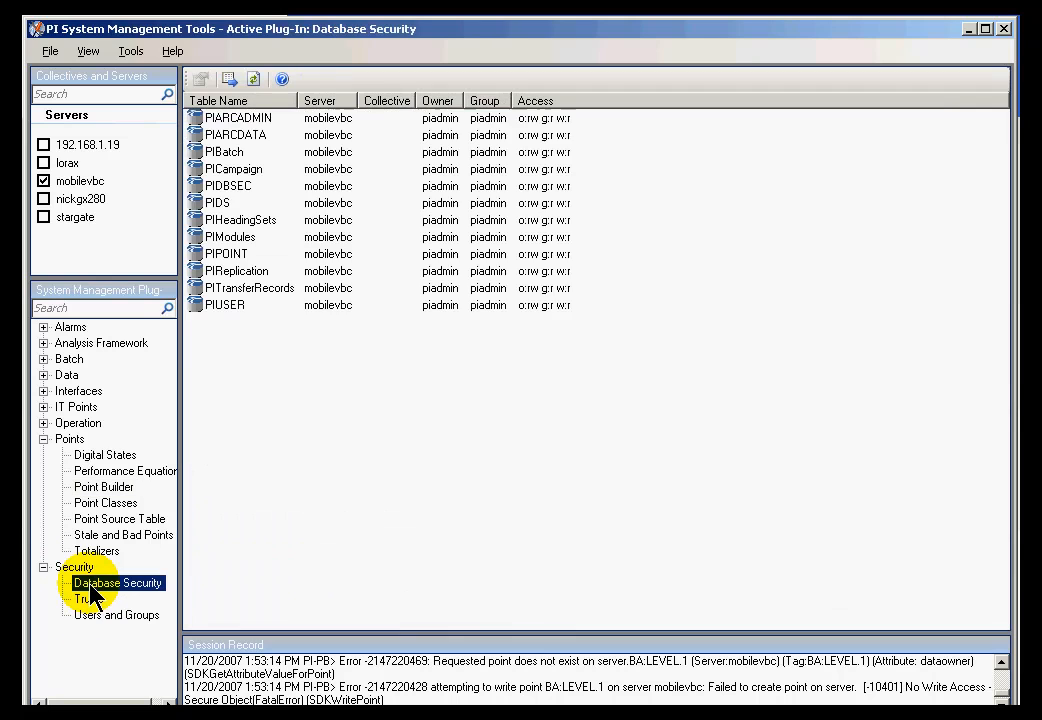
- Select the PIPOINT table in Database Security and open its Properties dialog
left_click(198, 256)
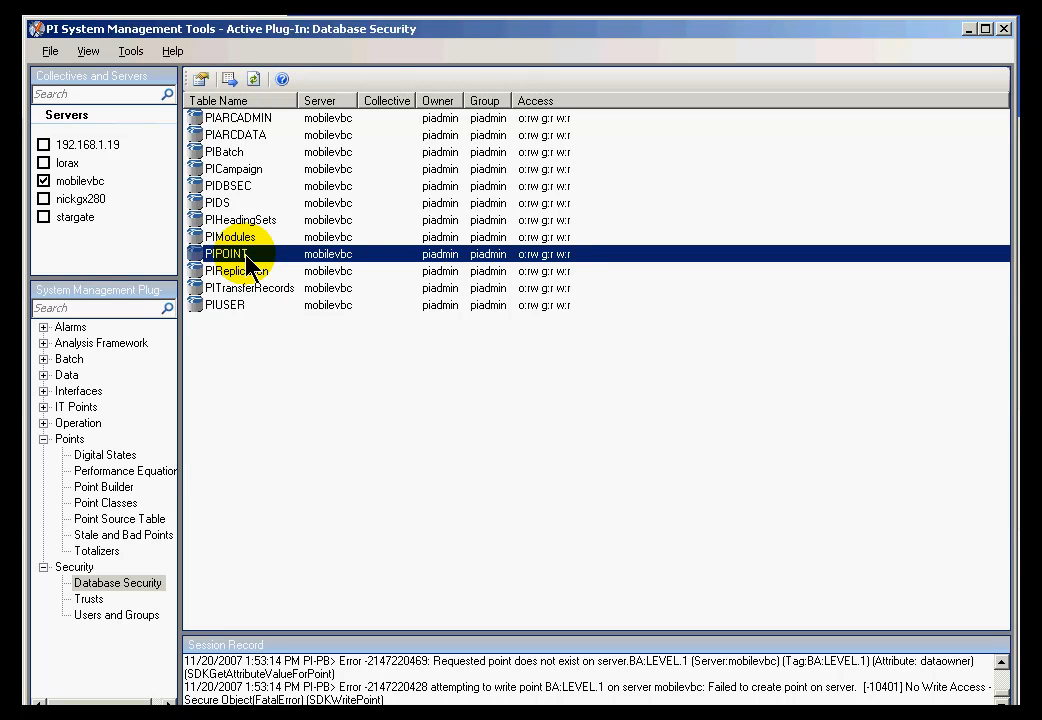
left_click(225, 304)
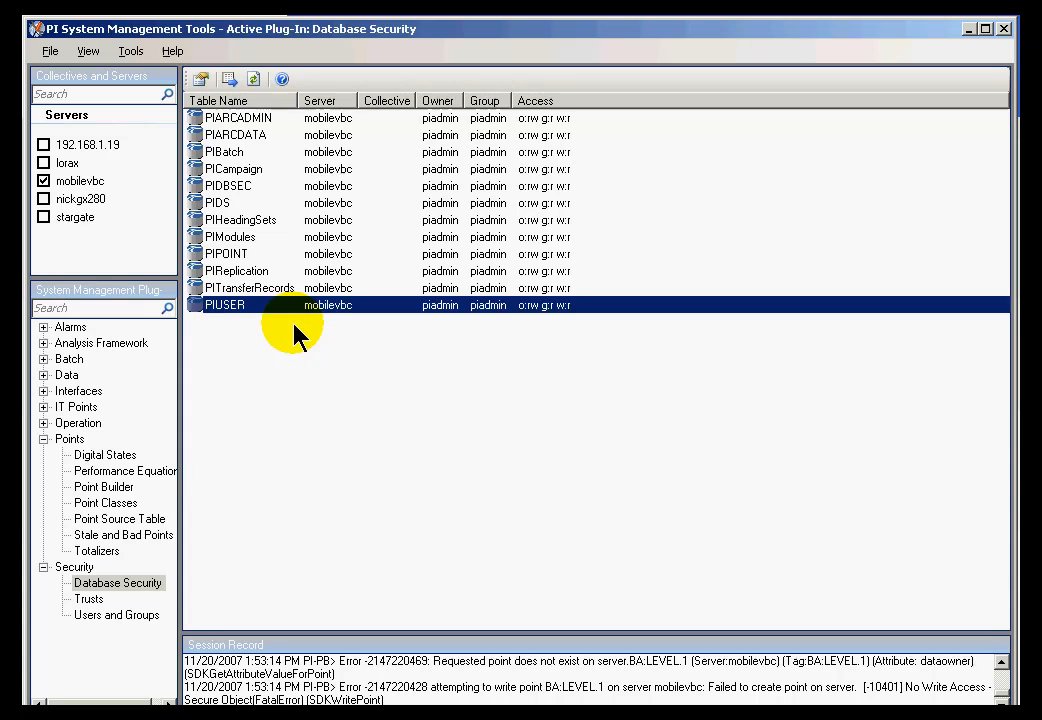
left_click(225, 255)
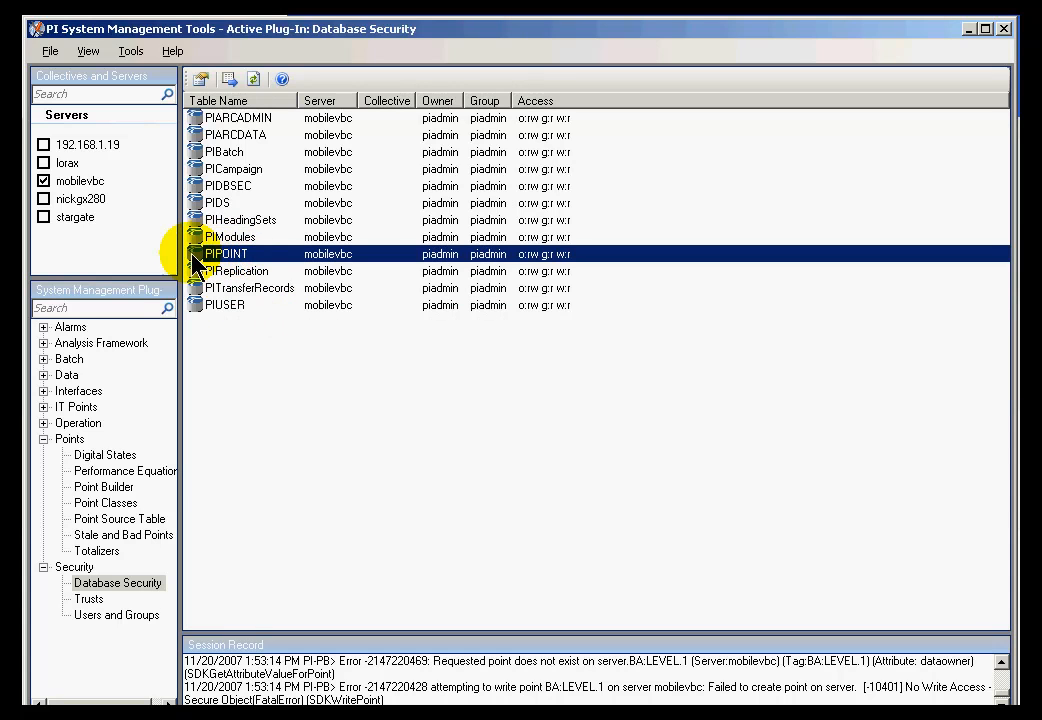
double_click(202, 256)
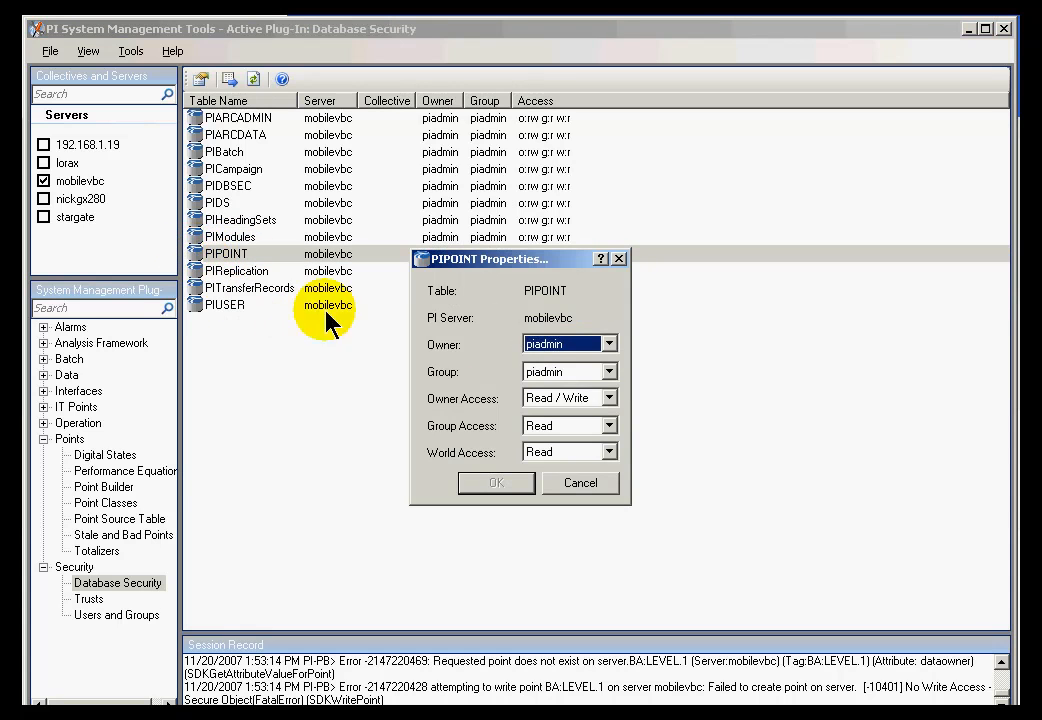
- Keep piadmin as PIPOINT's group and confirm the o:rw g:r w:r security settings
left_click(611, 378)
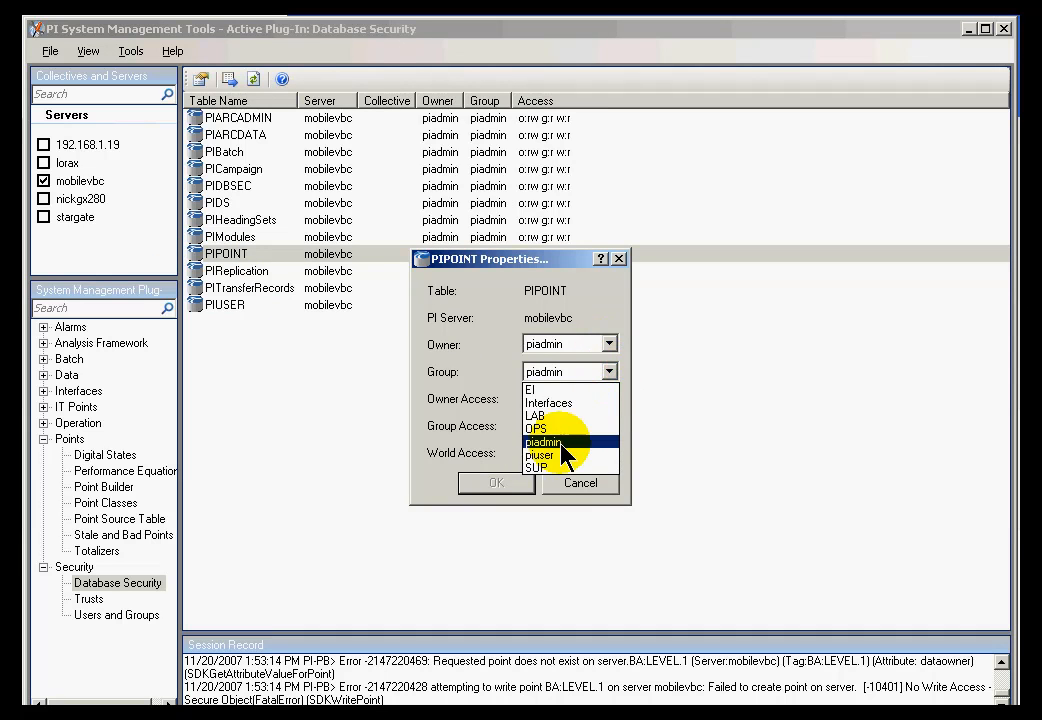
left_click(600, 442)
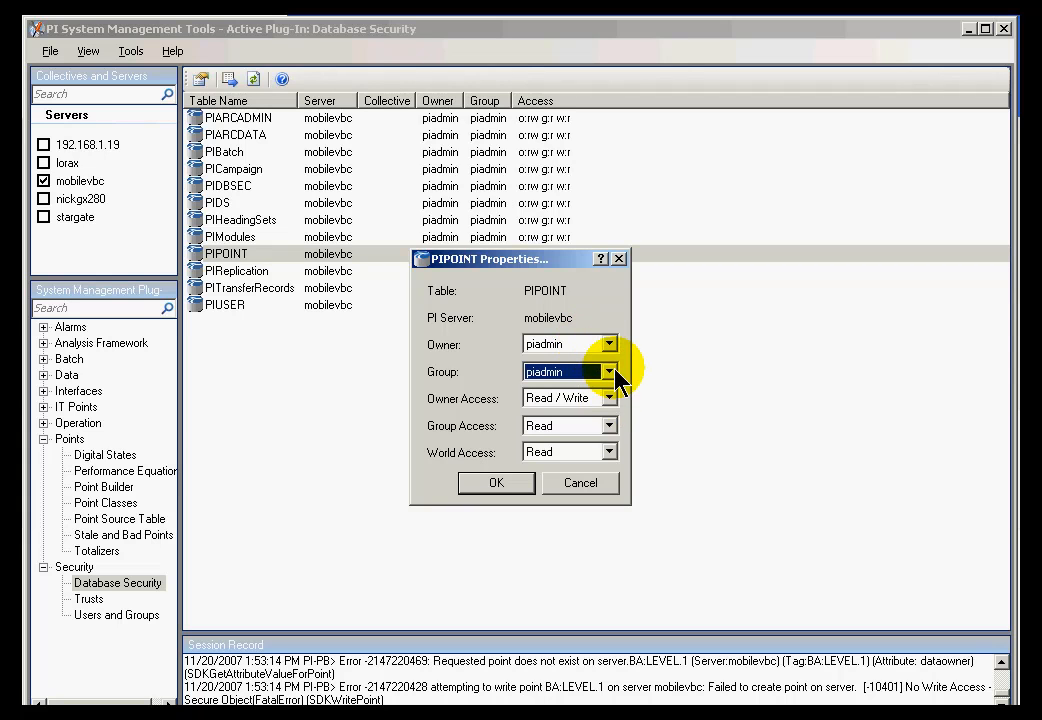
left_click(608, 371)
left_click(598, 442)
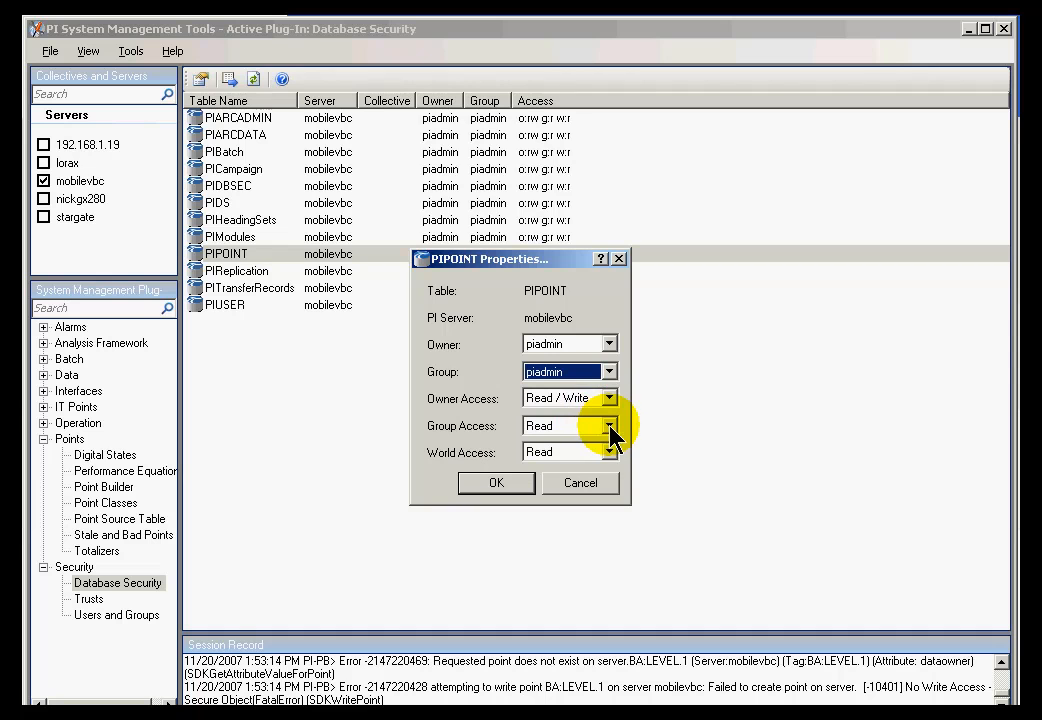
left_click(497, 484)
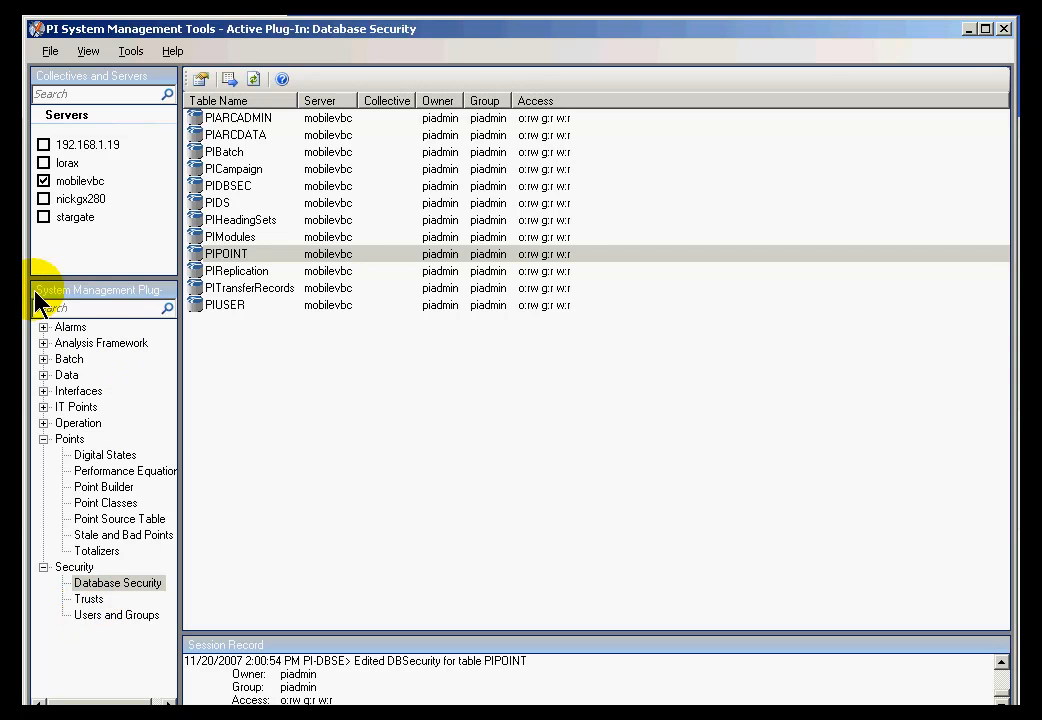
- Select the mobilevbc server and show its Users and Groups list
left_click(80, 182)
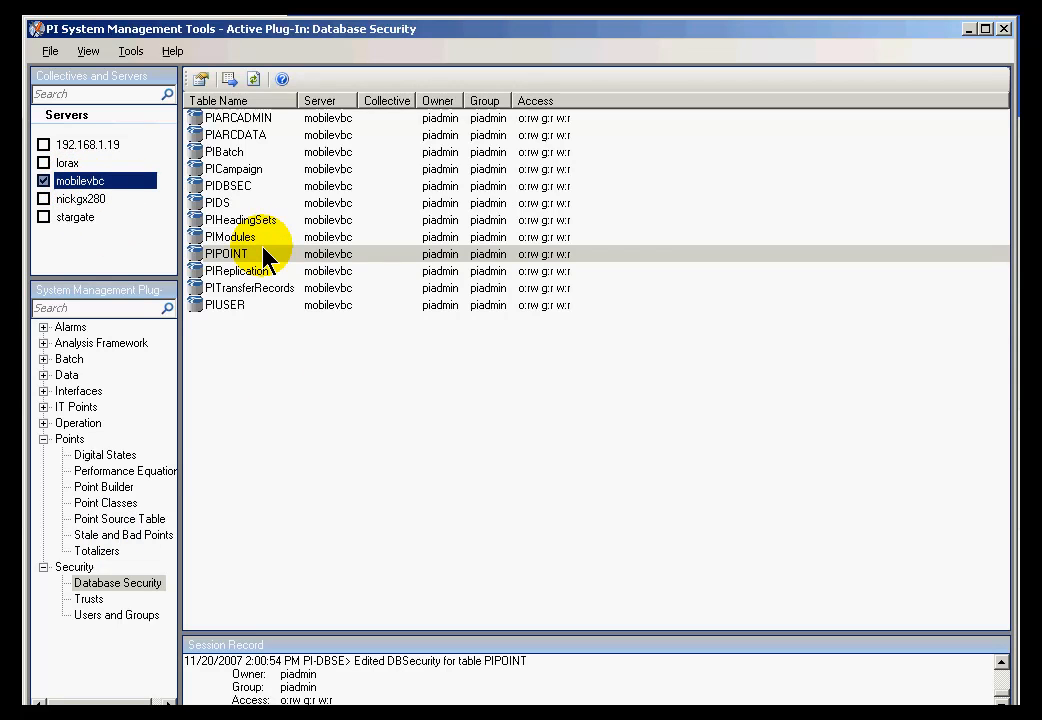
left_click(82, 199)
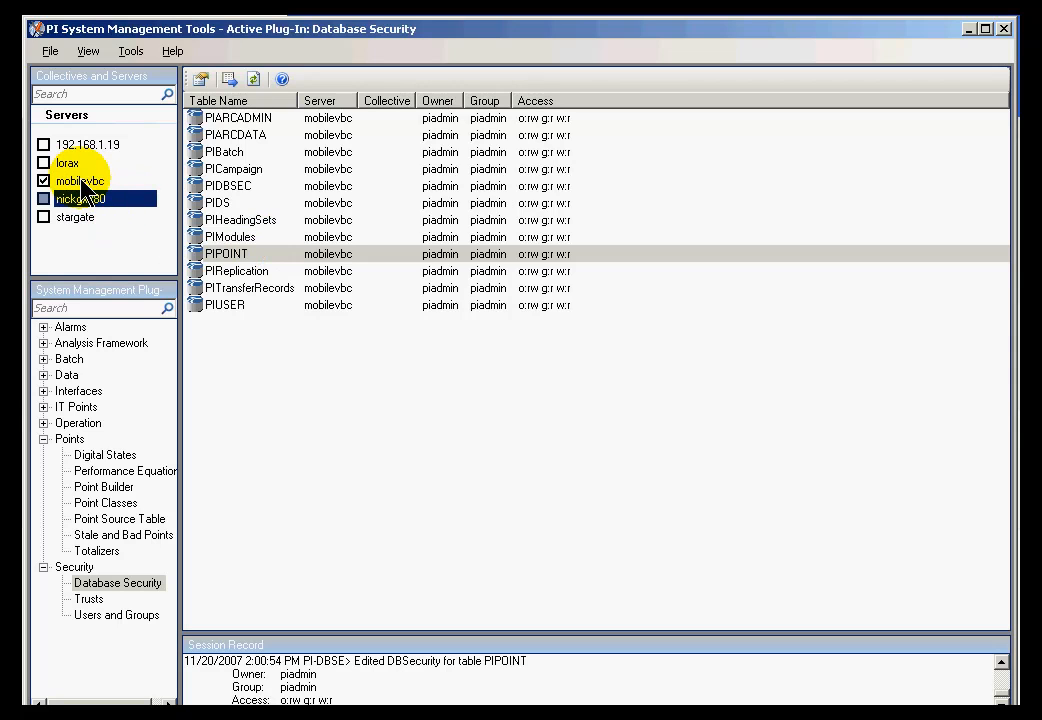
left_click(86, 181)
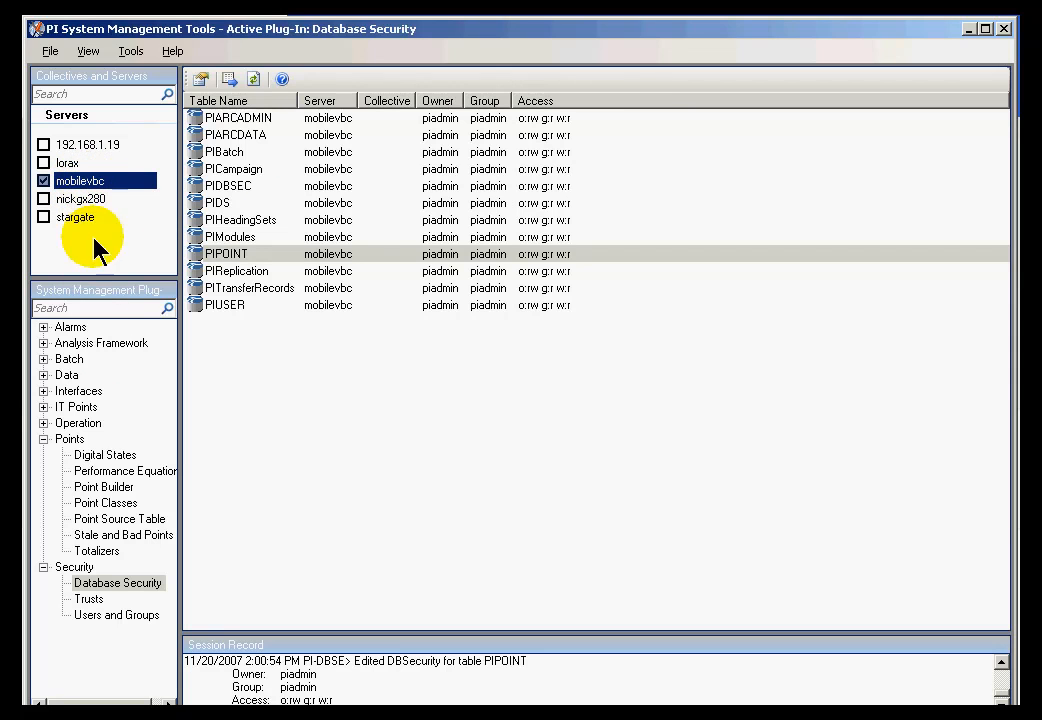
left_click(101, 616)
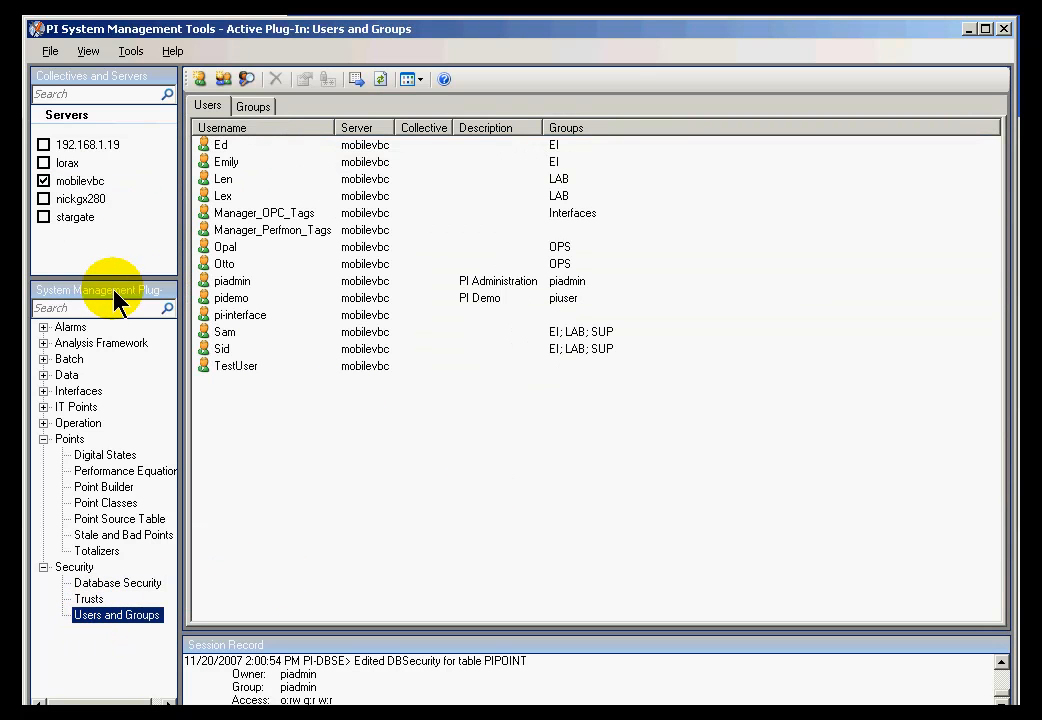
- Review two users' group memberships, then return to Database Security and select PIPOINT
left_click(220, 333)
left_click(220, 349)
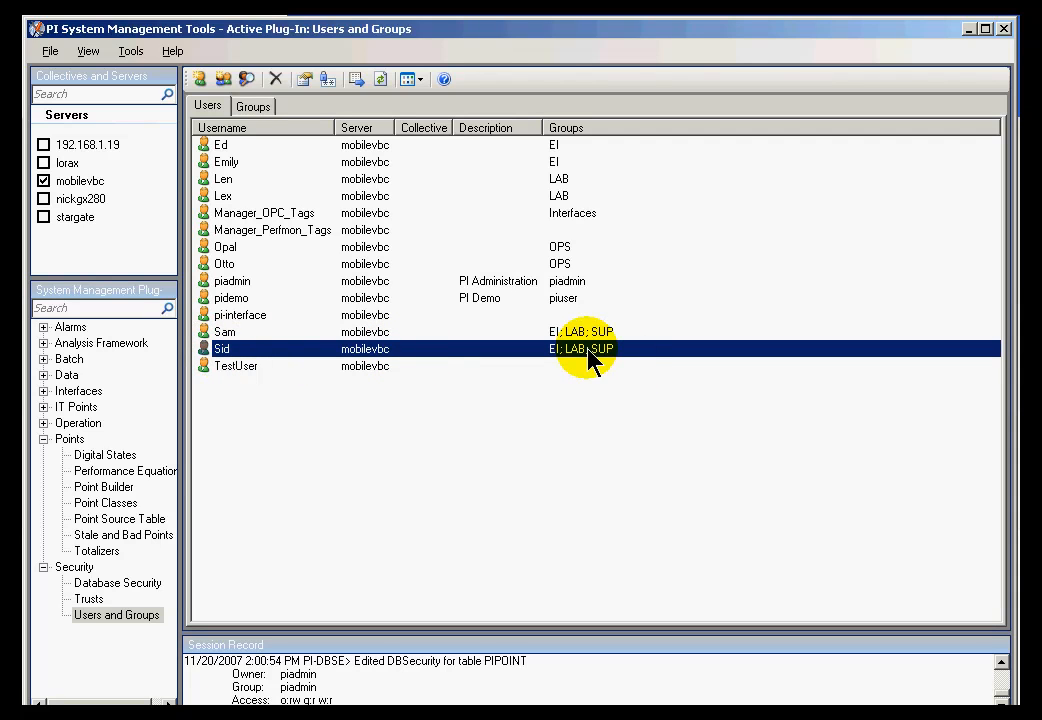
left_click(110, 584)
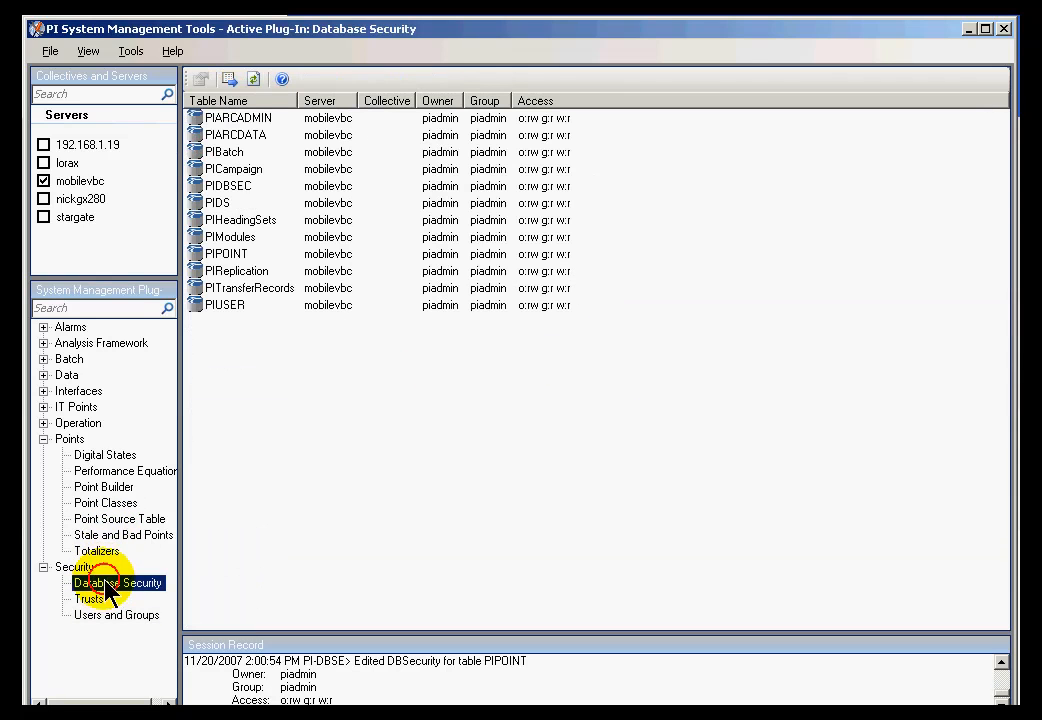
left_click(365, 254)
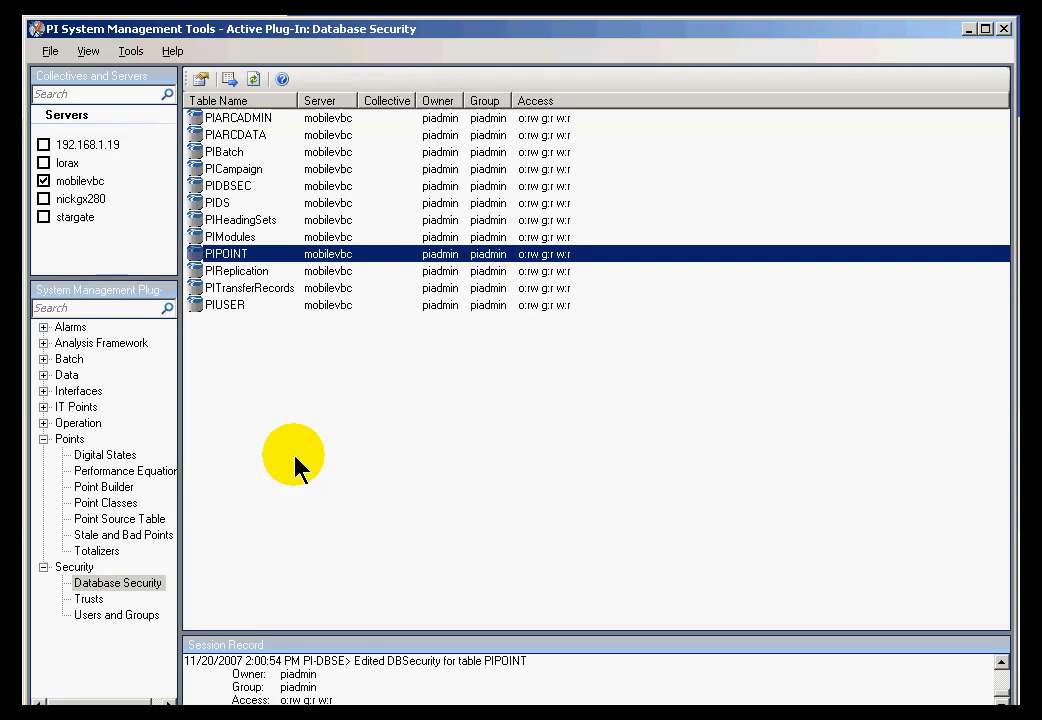
- In Point Builder, rename the new Float32 point to myTest4 and save it
left_click(100, 488)
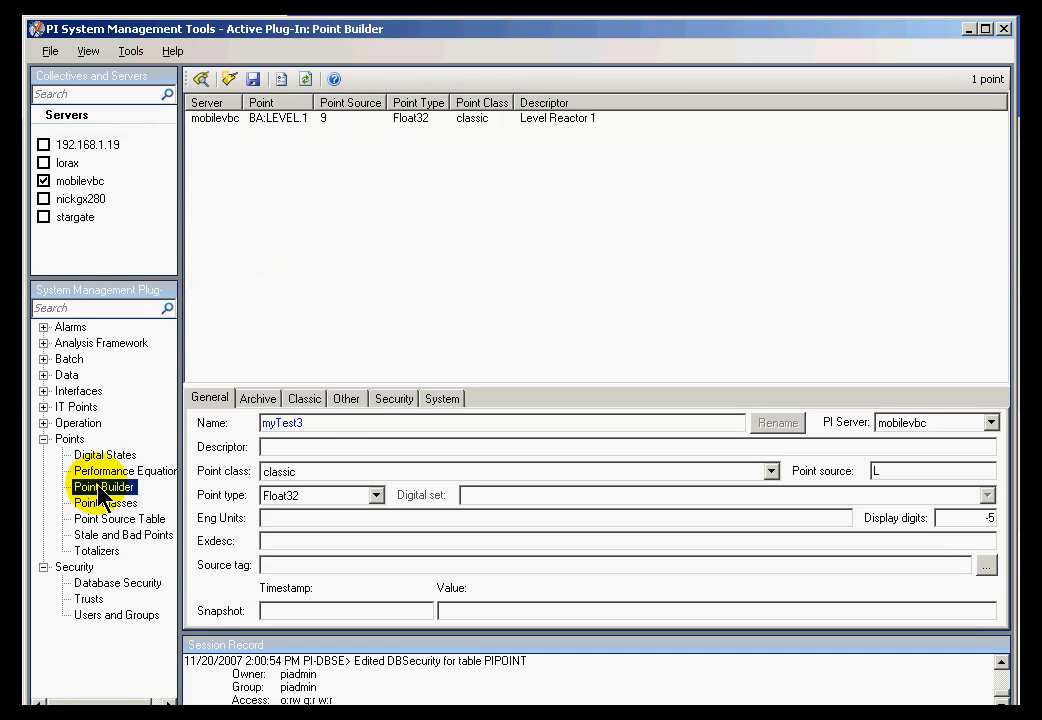
left_click_drag(293, 420, 240, 432)
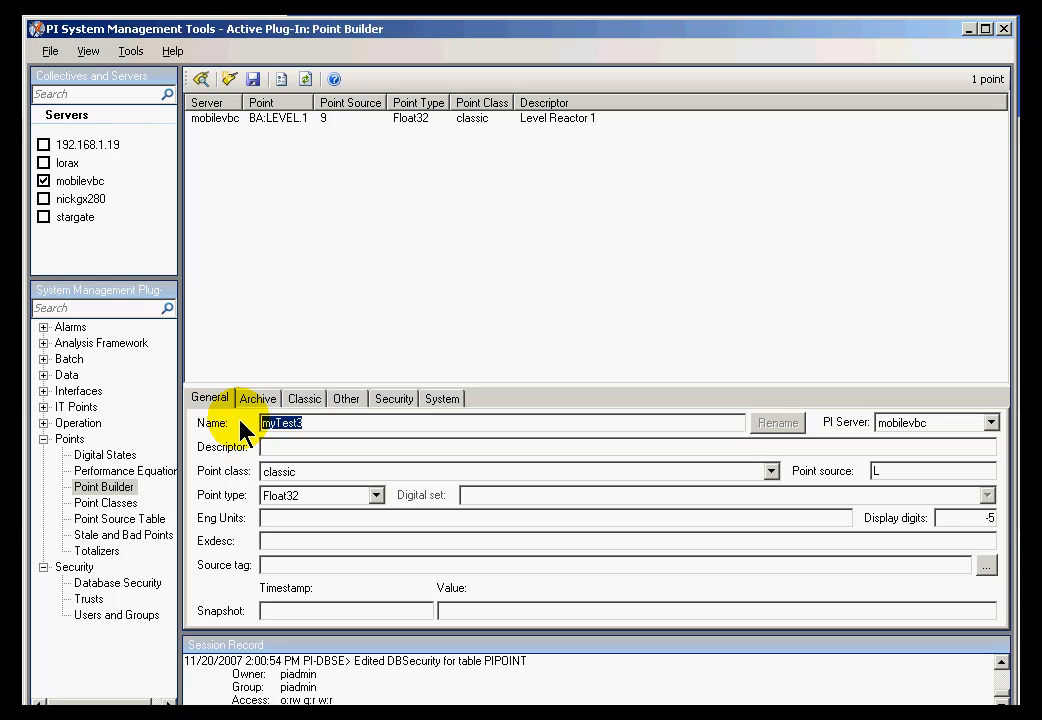
type("my")
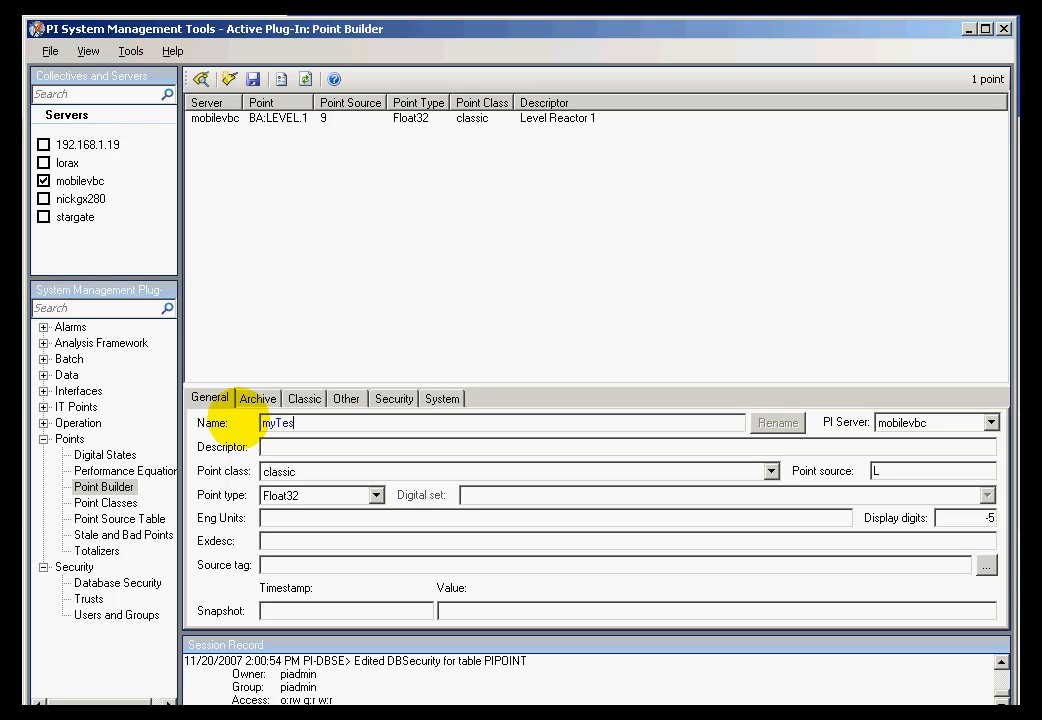
left_click(253, 79)
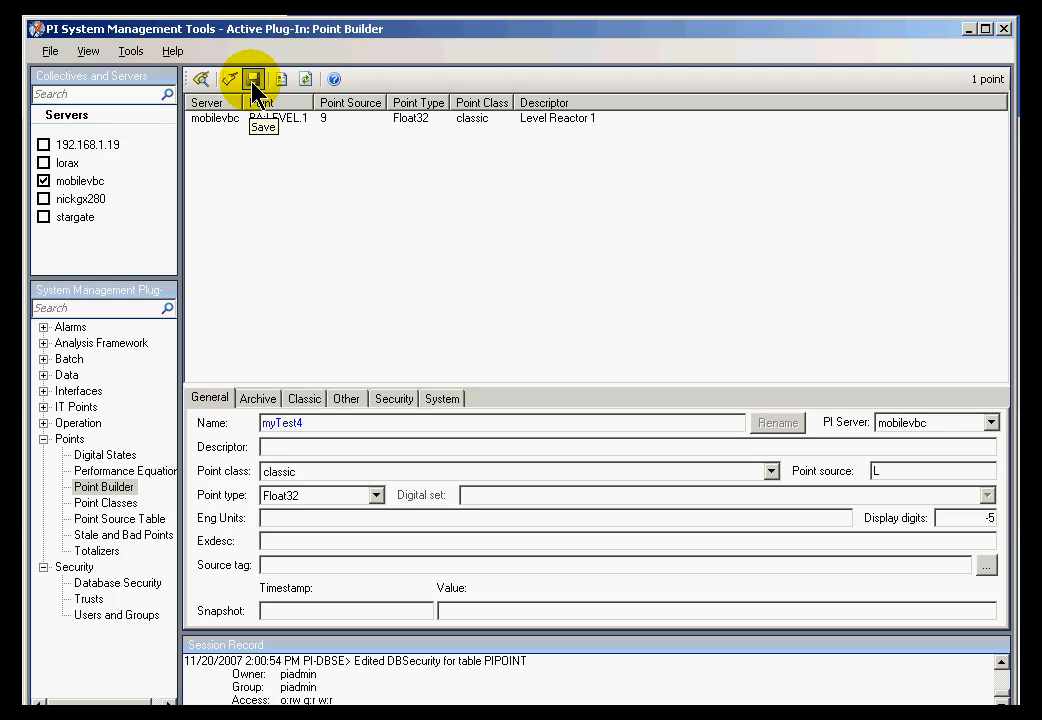
- Reconnect mobilevbc in Connection Manager with another user's name and password, then refresh
left_click(50, 55)
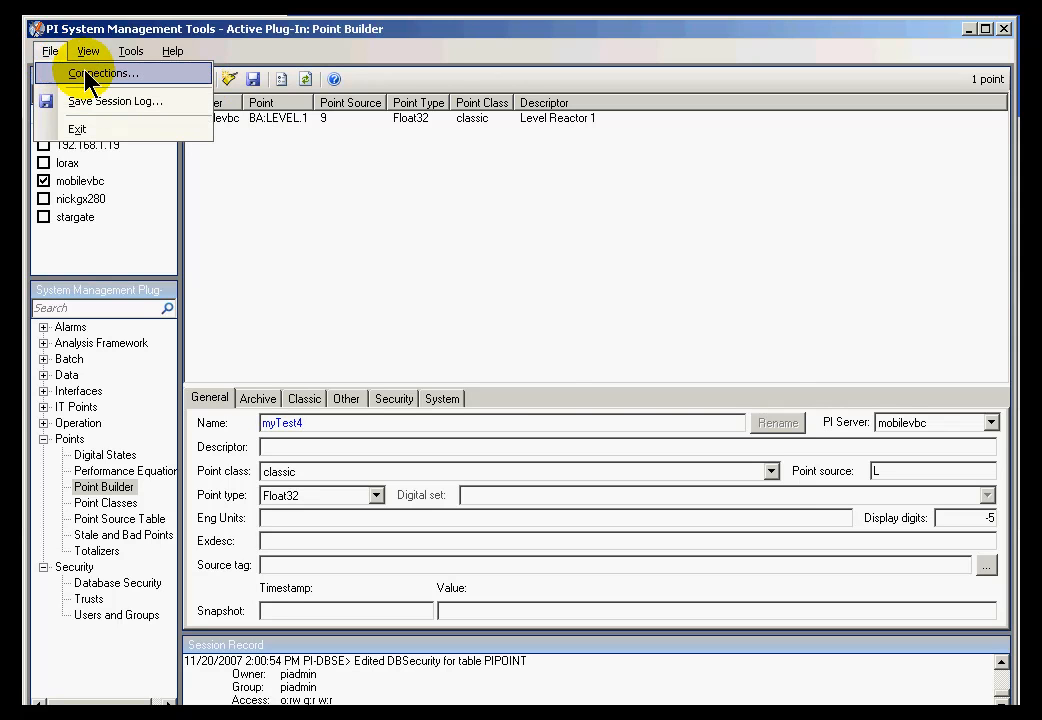
left_click(86, 73)
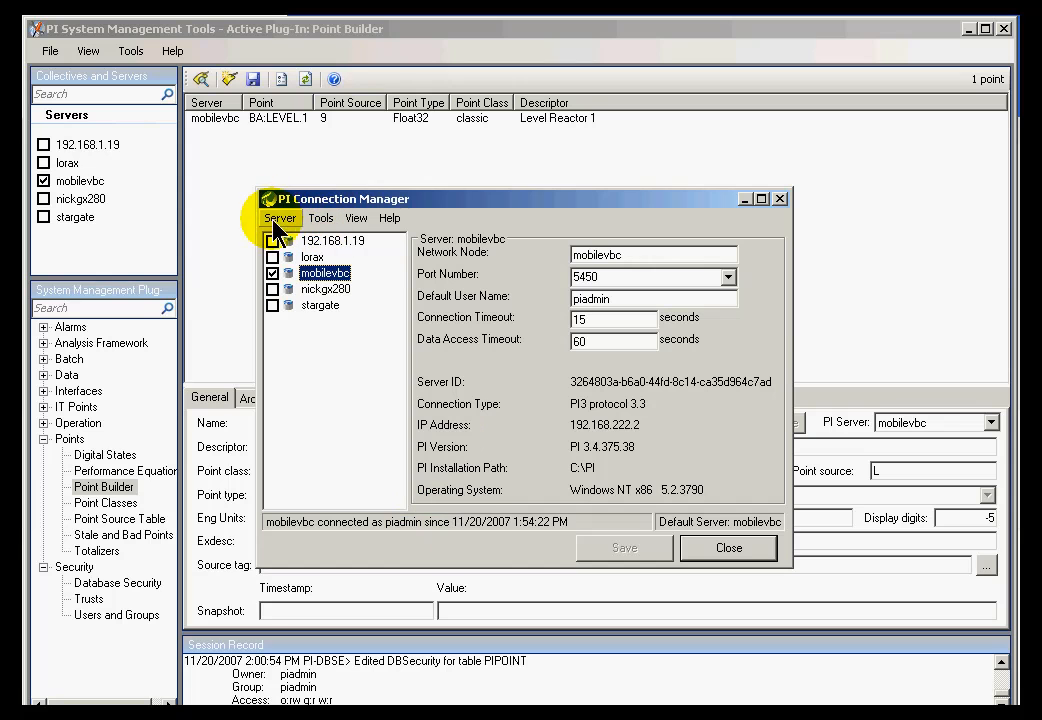
right_click(309, 280)
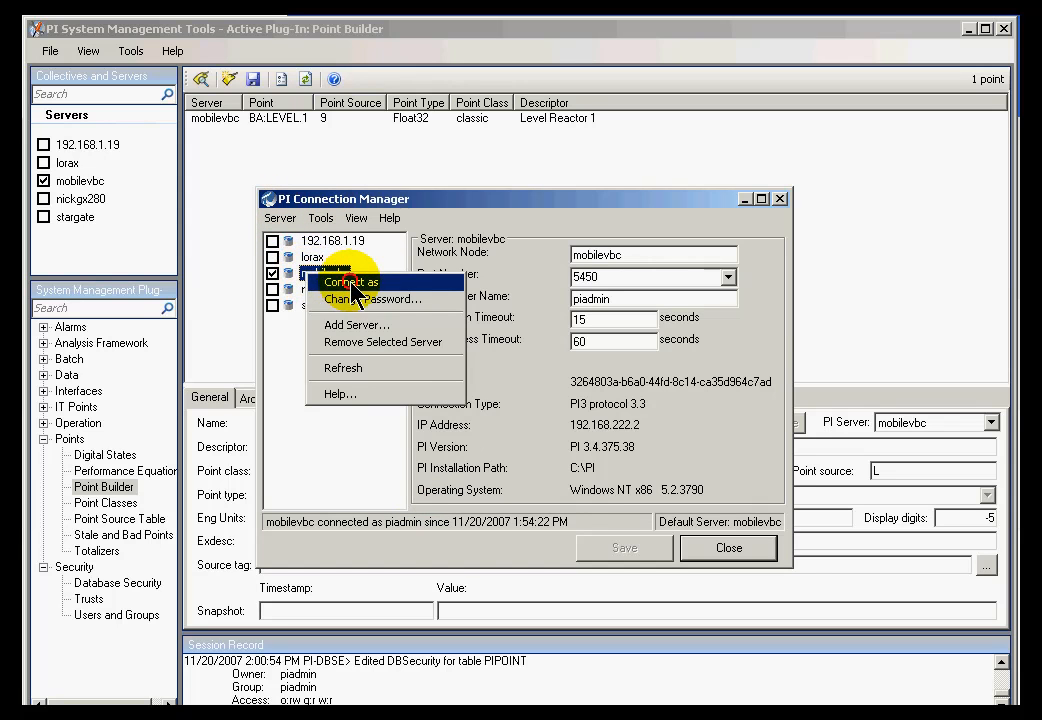
left_click(350, 283)
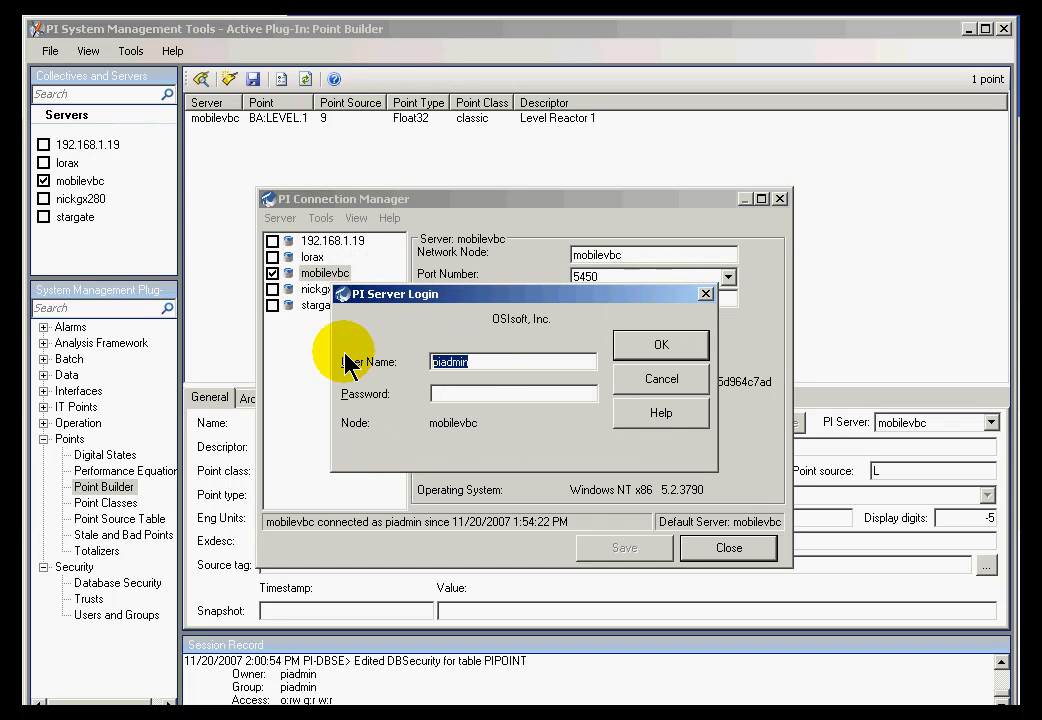
type("sid")
key("Tab")
type("*")
left_click(655, 350)
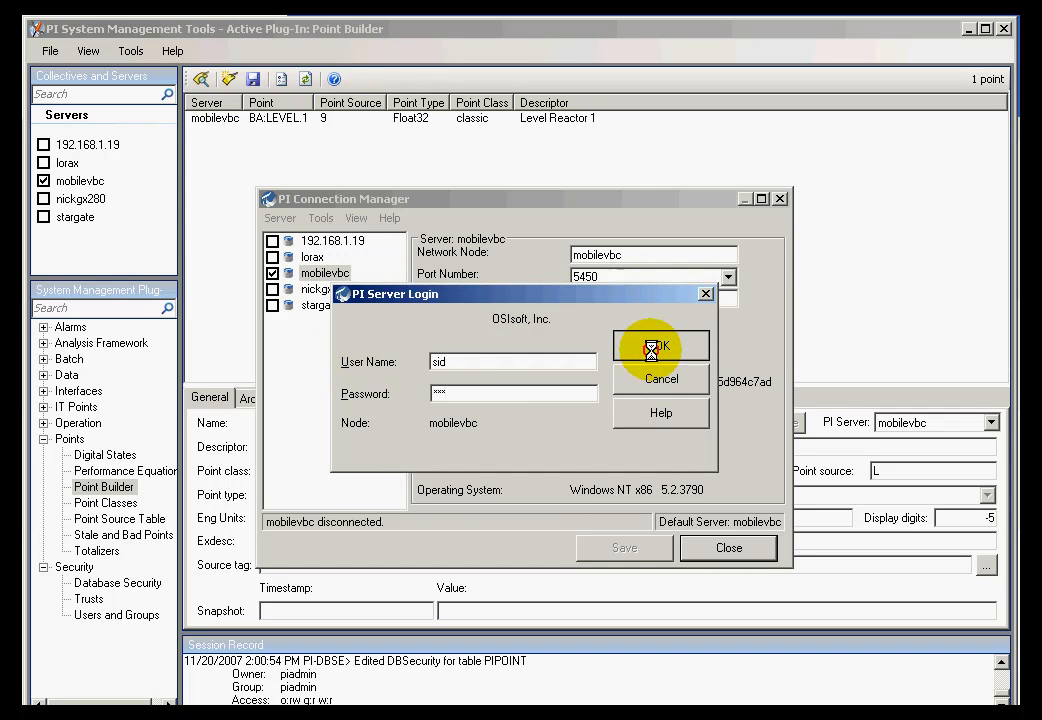
left_click(352, 216)
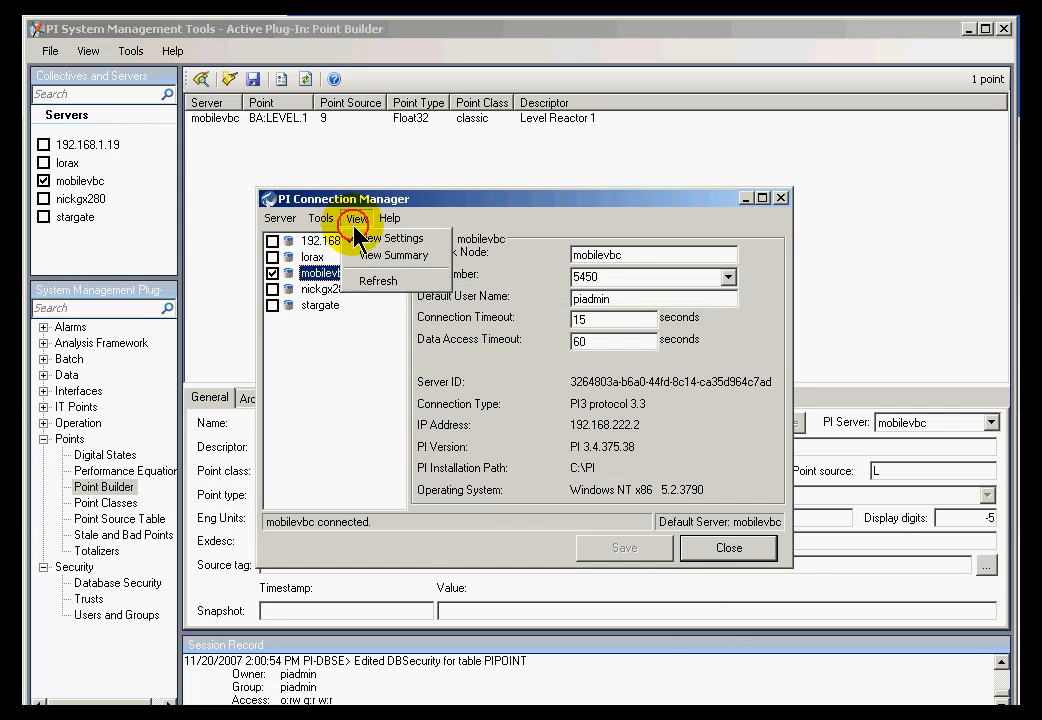
left_click(372, 277)
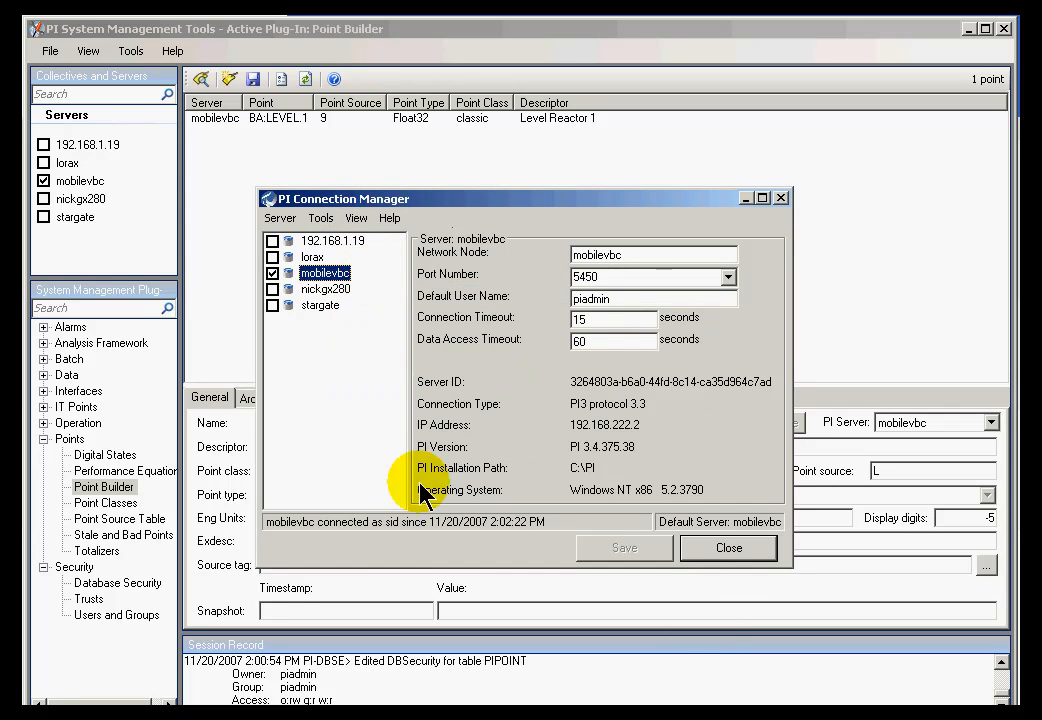
left_click(731, 553)
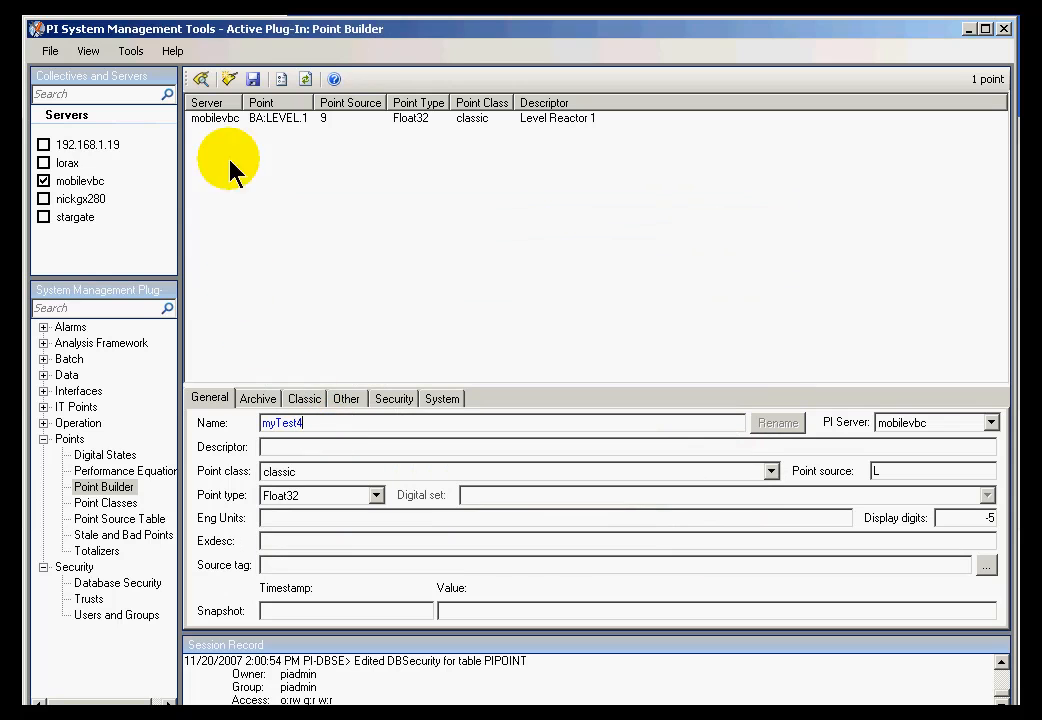
- Attempt to save myTest4, note the No Write Access error, then reselect PIPOINT in Database Security
left_click(253, 80)
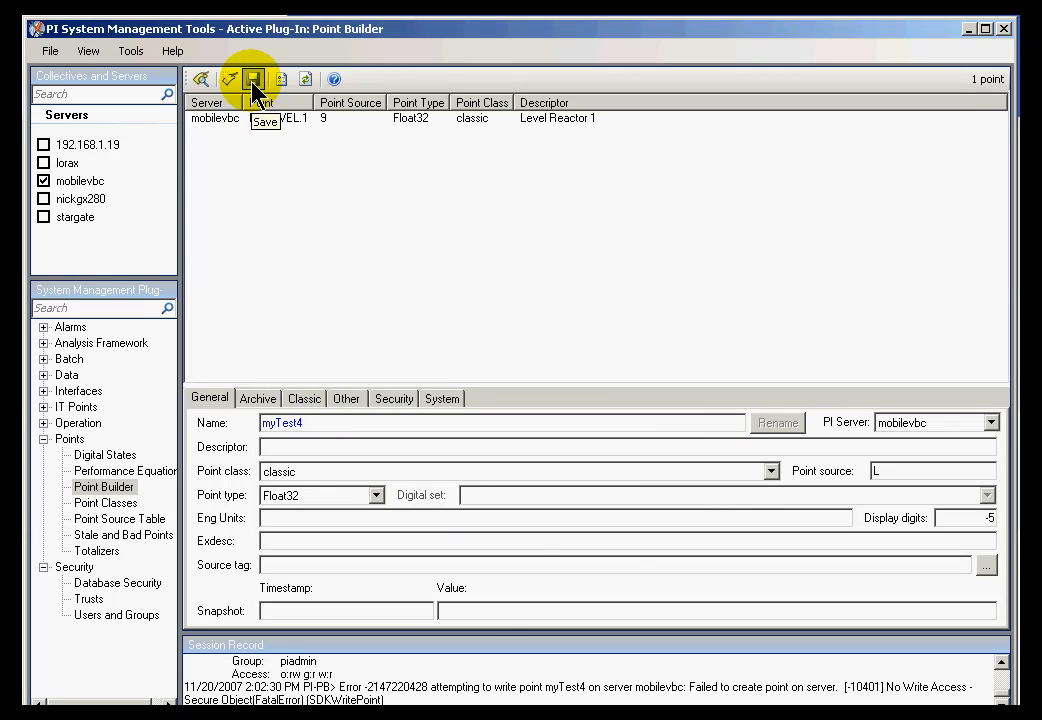
left_click(1000, 698)
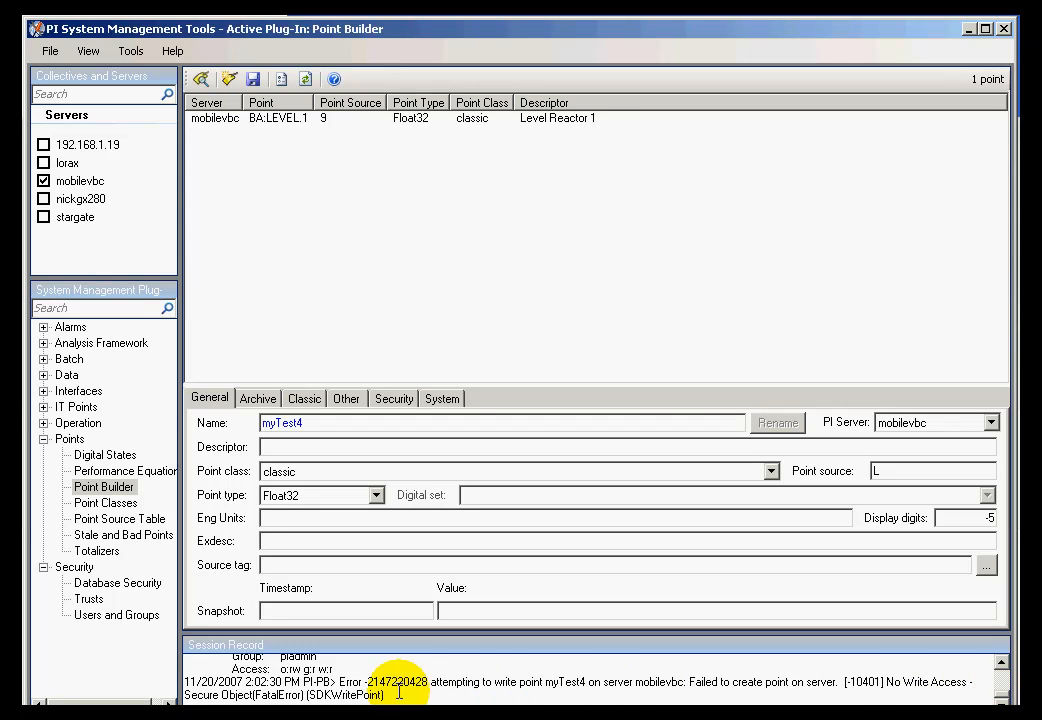
left_click_drag(848, 683, 977, 682)
left_click(977, 682)
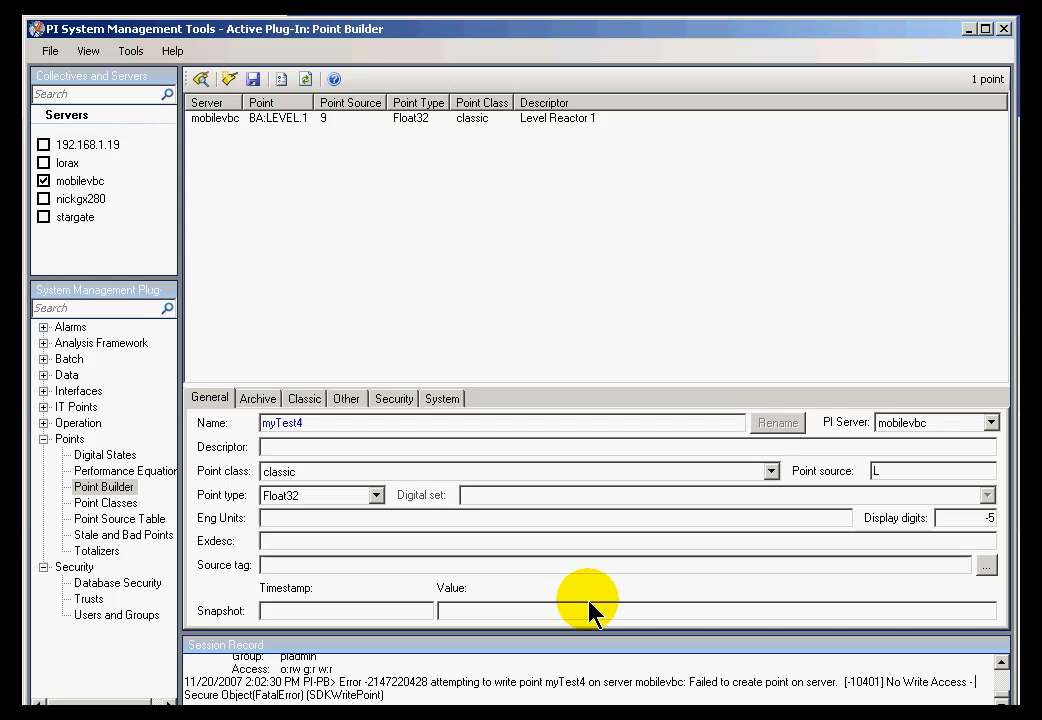
left_click(121, 584)
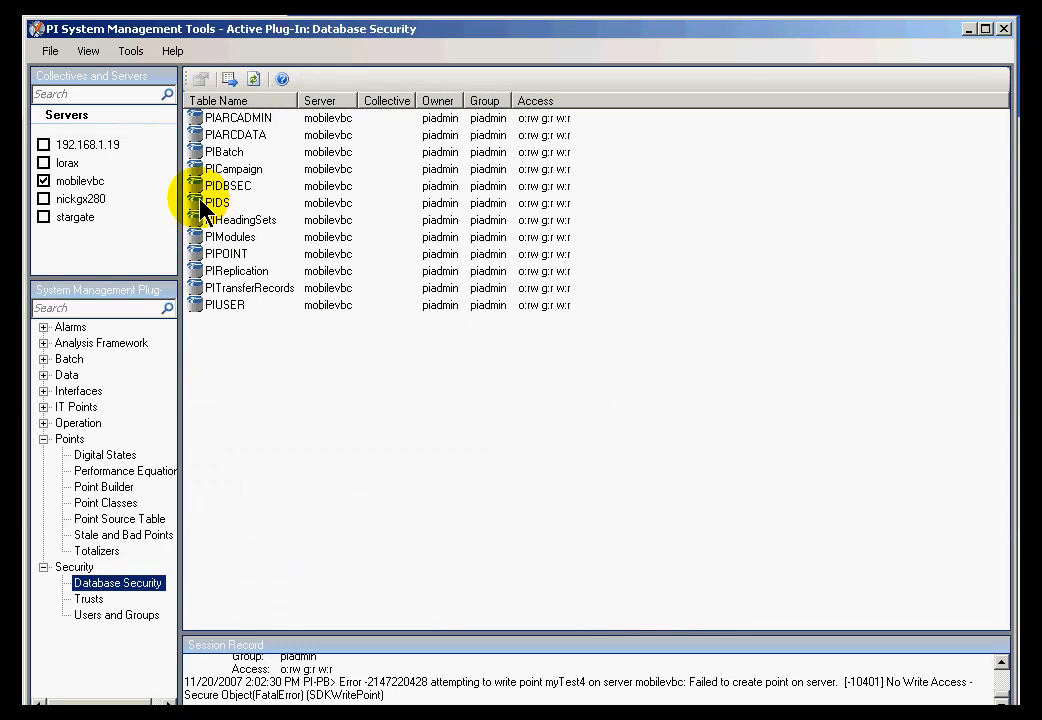
left_click(212, 256)
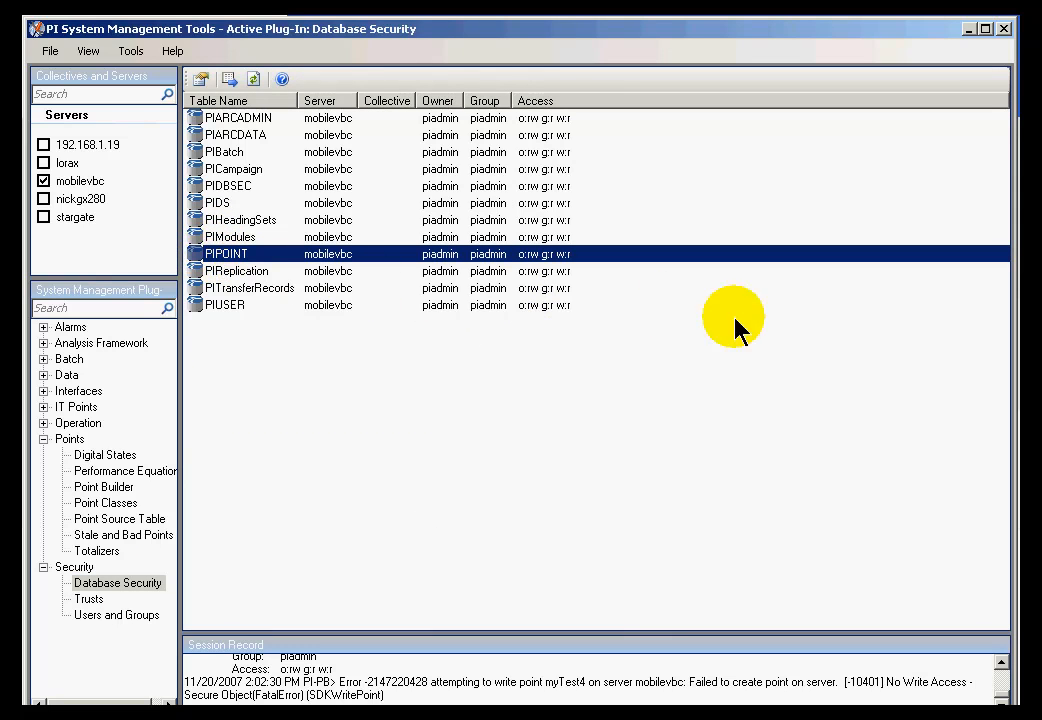
- Show the 'Edit the Database Security Table' slide in PowerPoint, then return to PI SMT
key("alt+Tab")
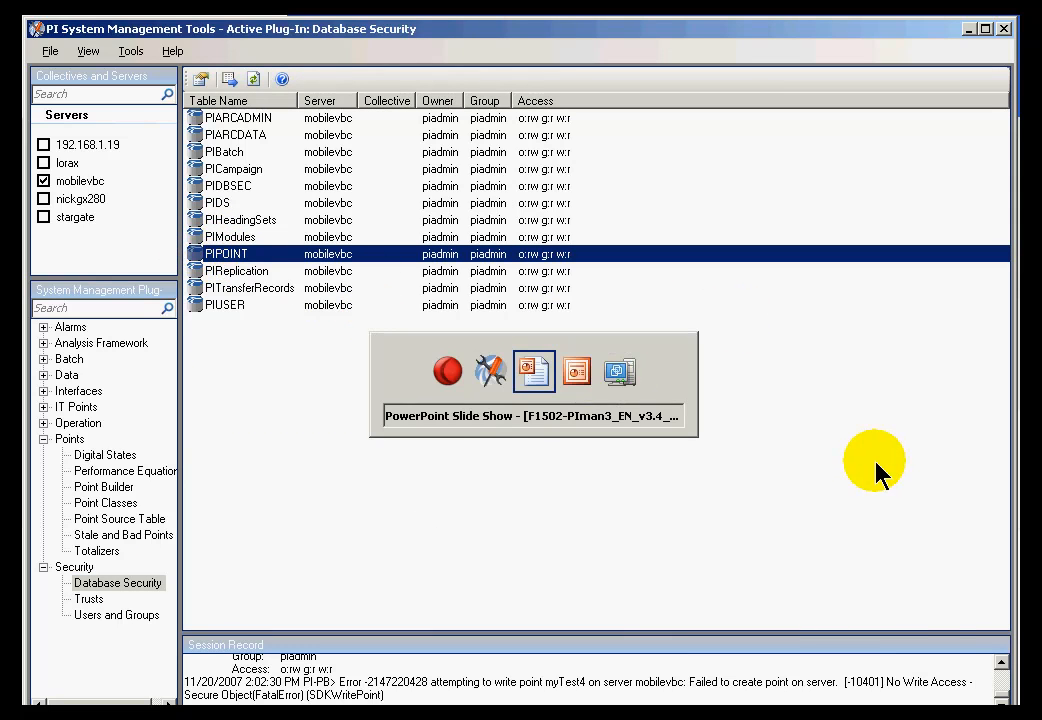
left_click(857, 467)
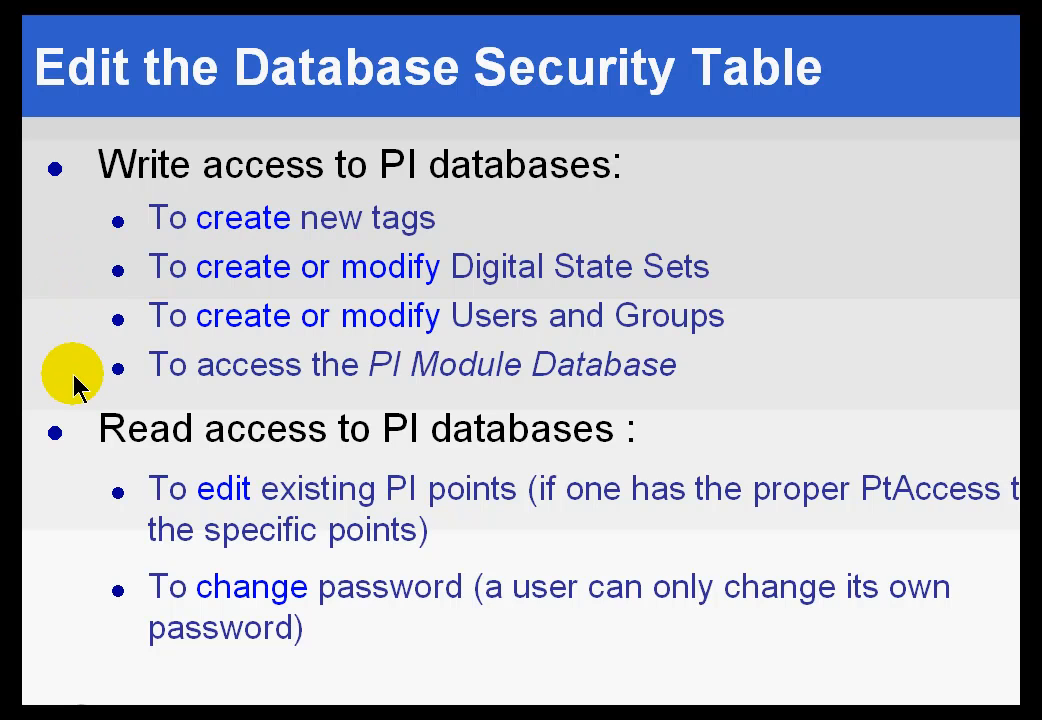
key("alt+Tab")
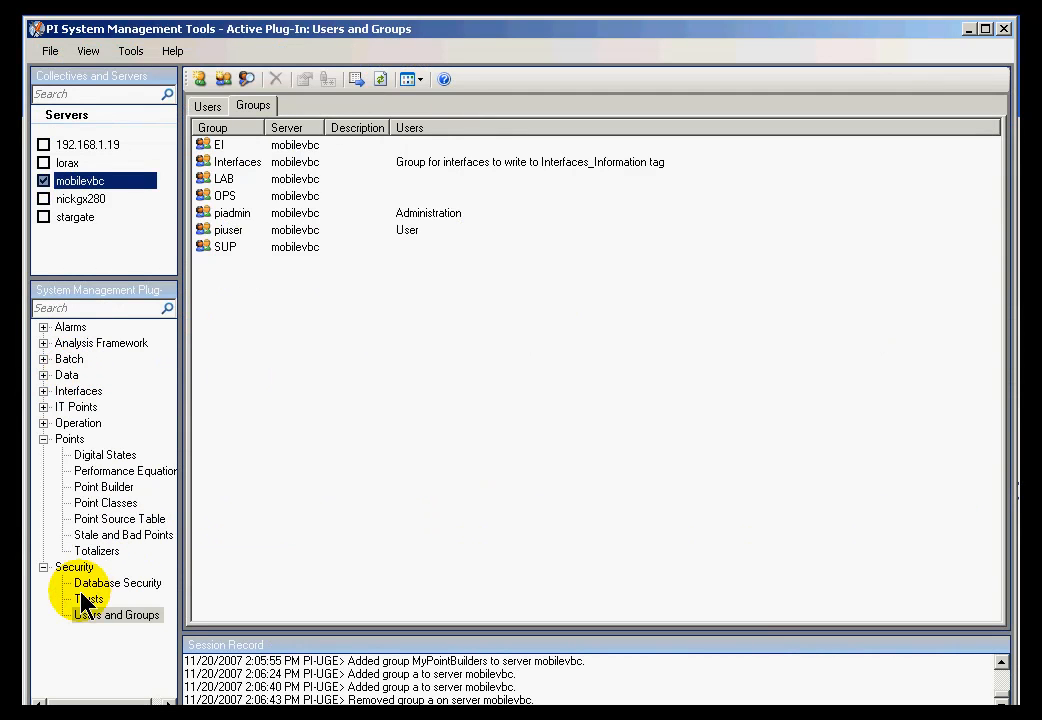
- Open Users and Groups, switch to the Groups list, and select the piadmin group
left_click(97, 614)
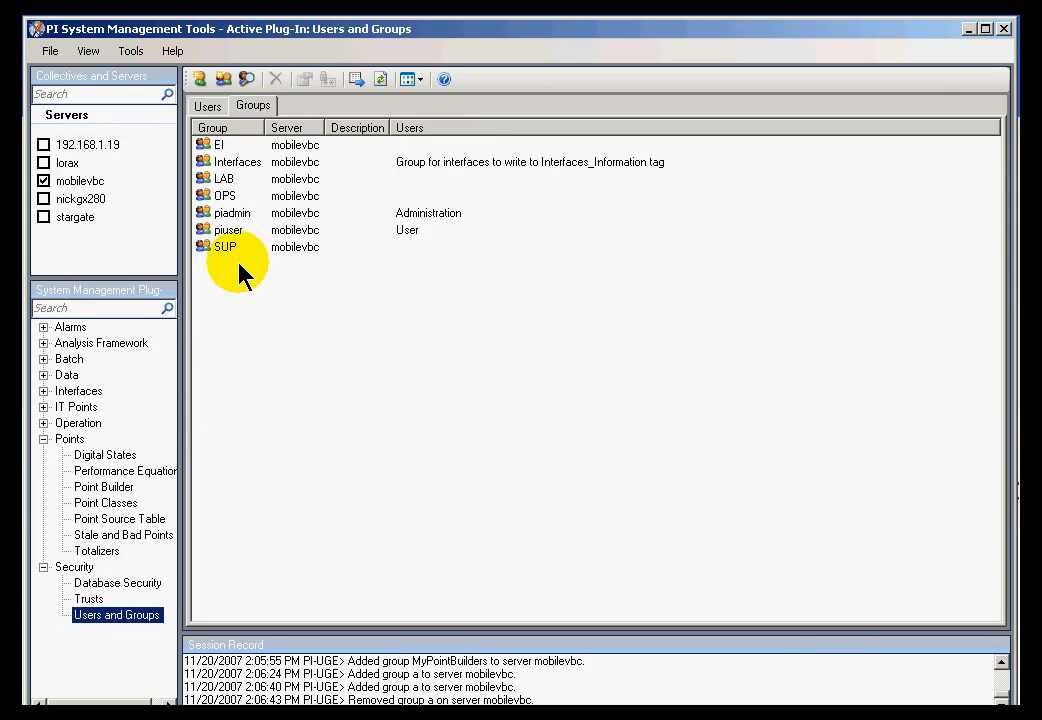
left_click(250, 110)
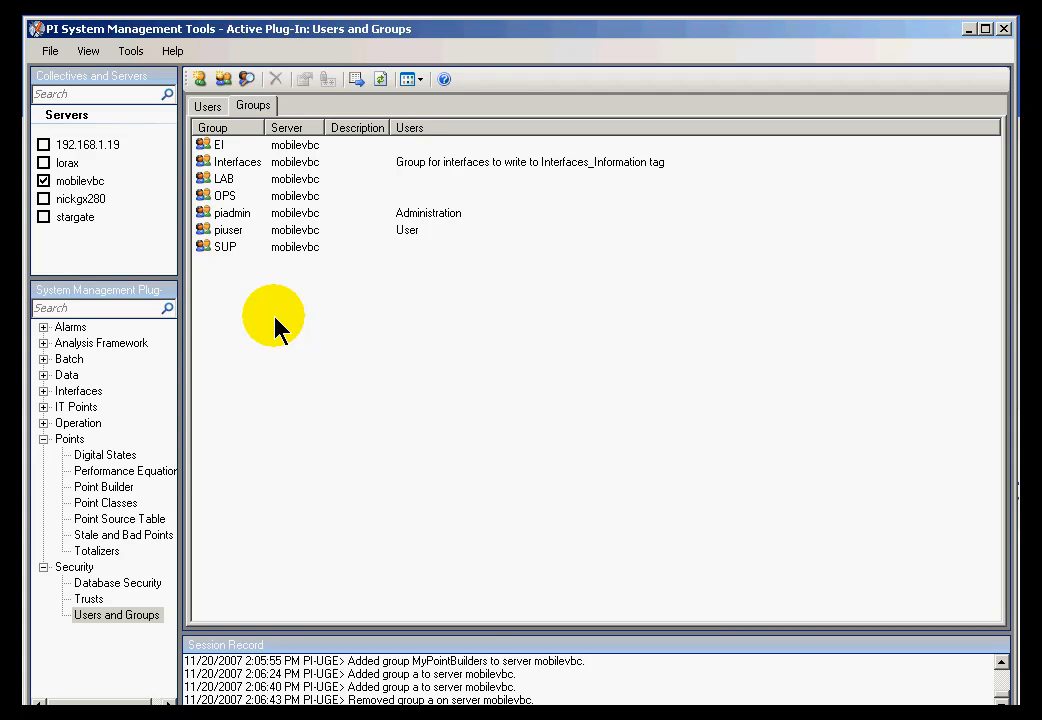
left_click(229, 215)
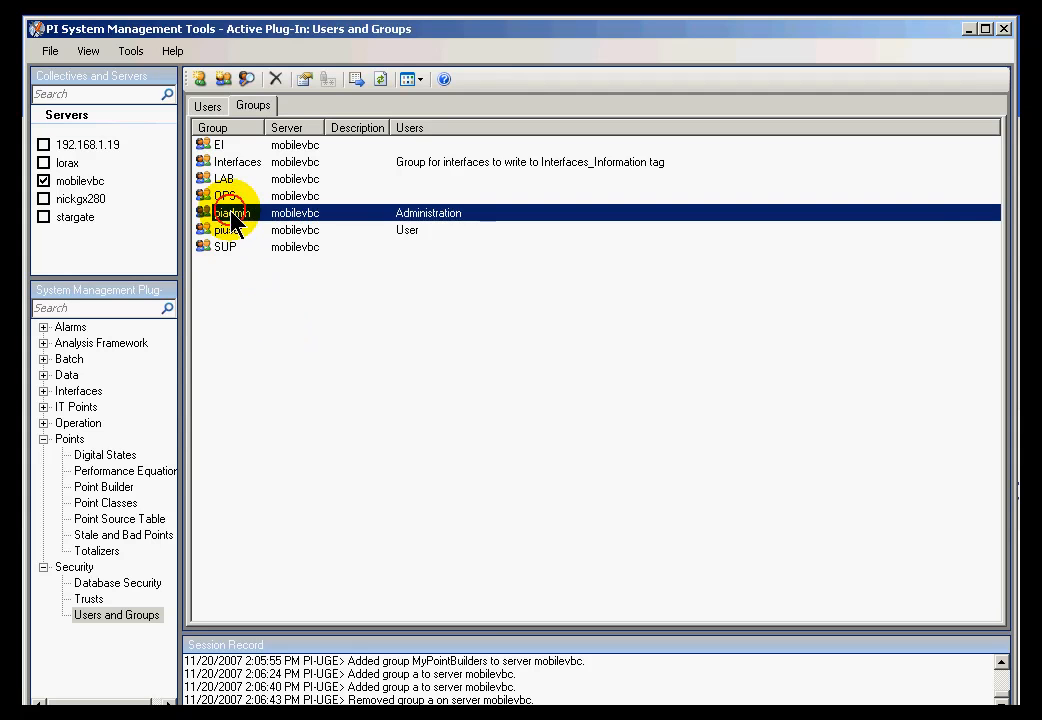
left_click(243, 270)
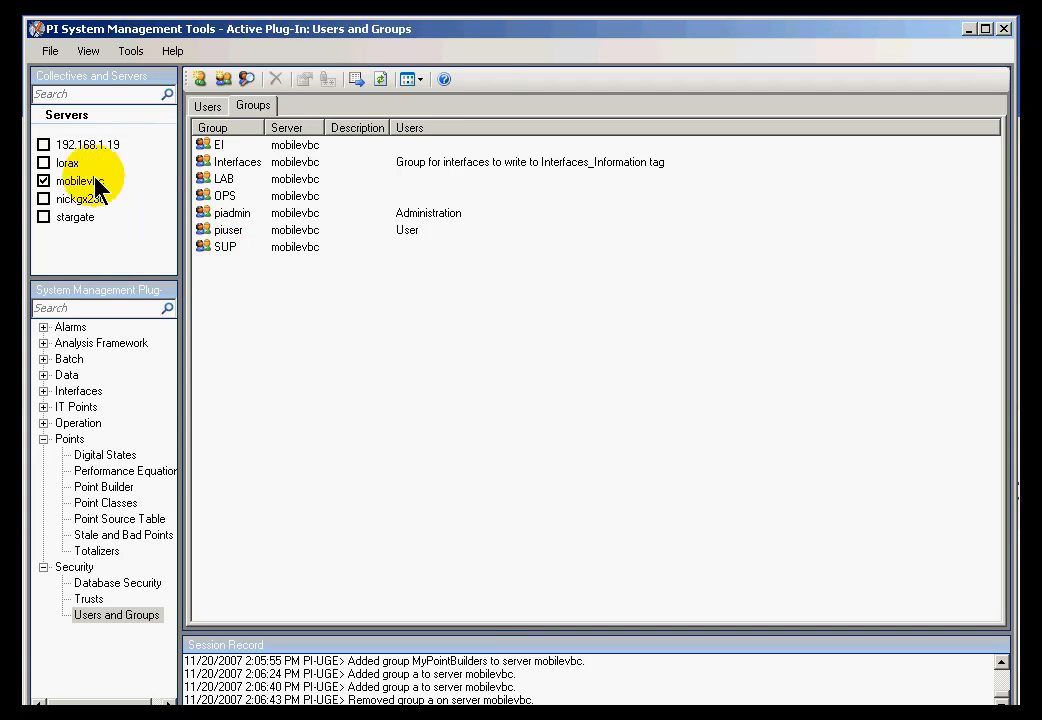
- Check the mobilevbc connection in Connection Manager and close it
left_click(49, 50)
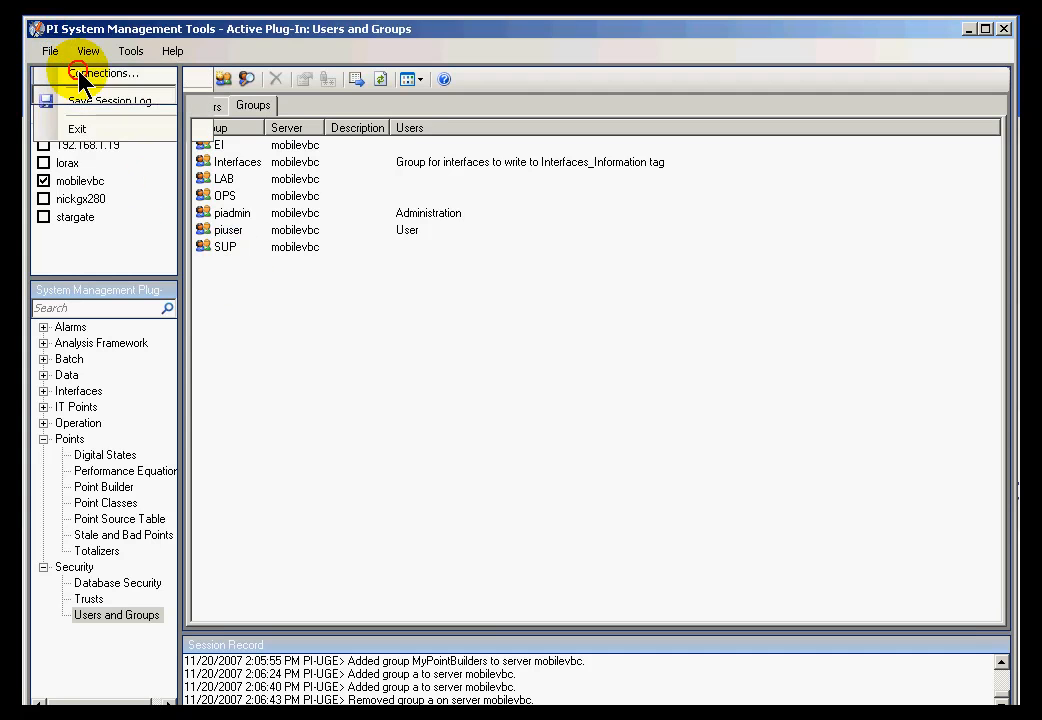
left_click(72, 74)
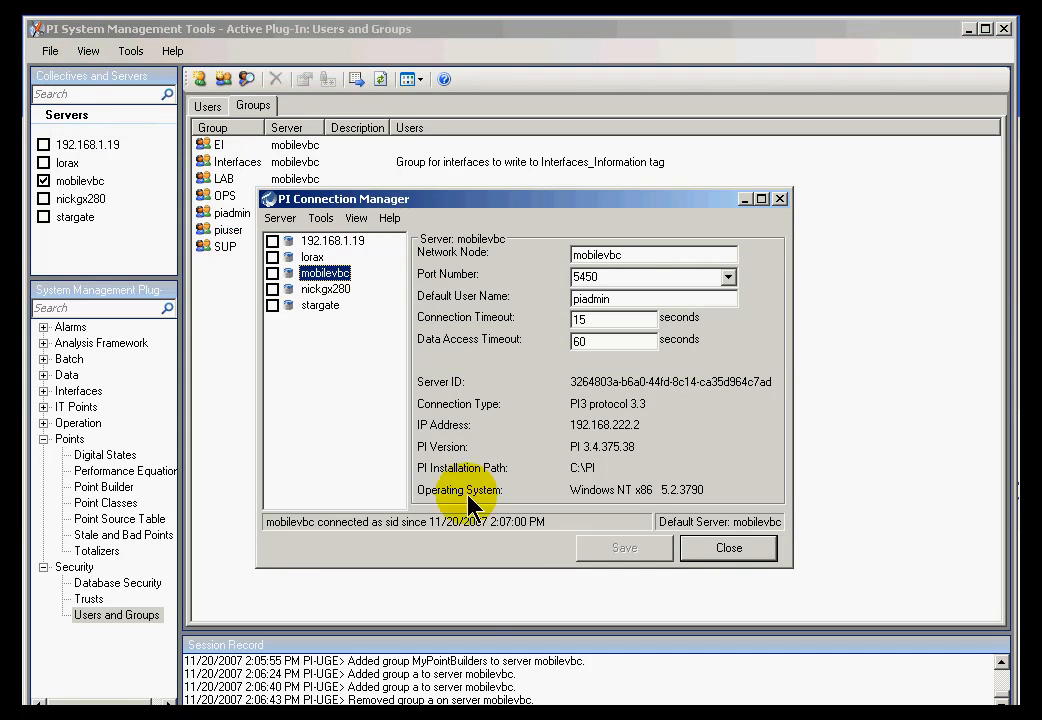
left_click(740, 553)
- Create the group myPointBuilders and dismiss the resulting -12001 Name Not Found error
right_click(287, 281)
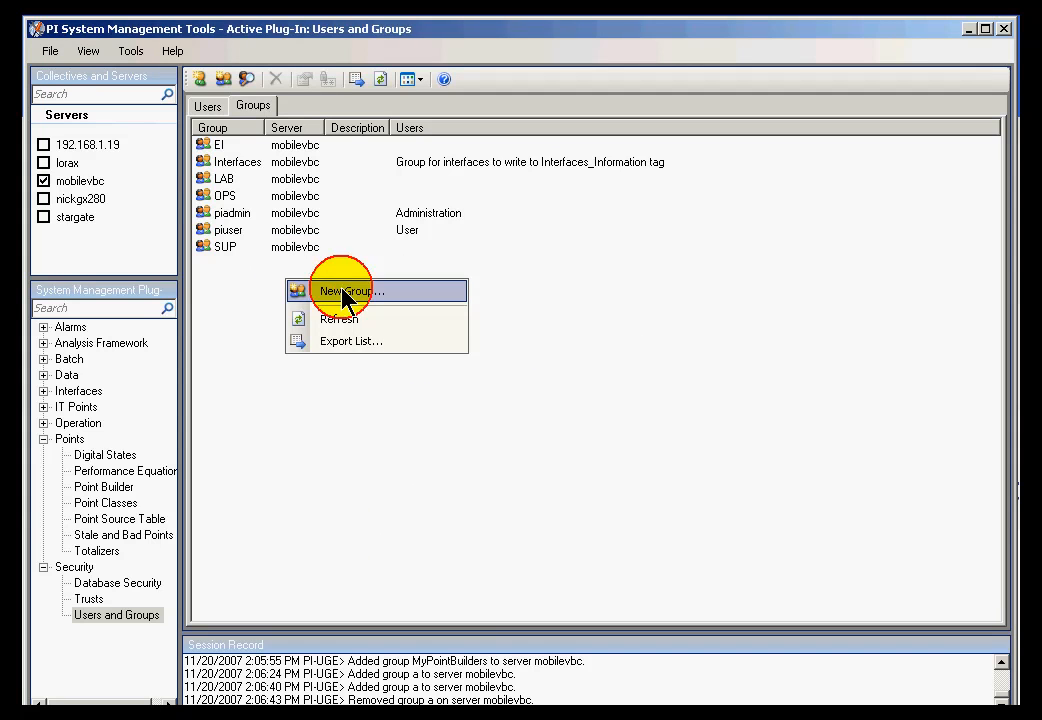
left_click(342, 292)
left_click(545, 318)
type("myPointBuilders")
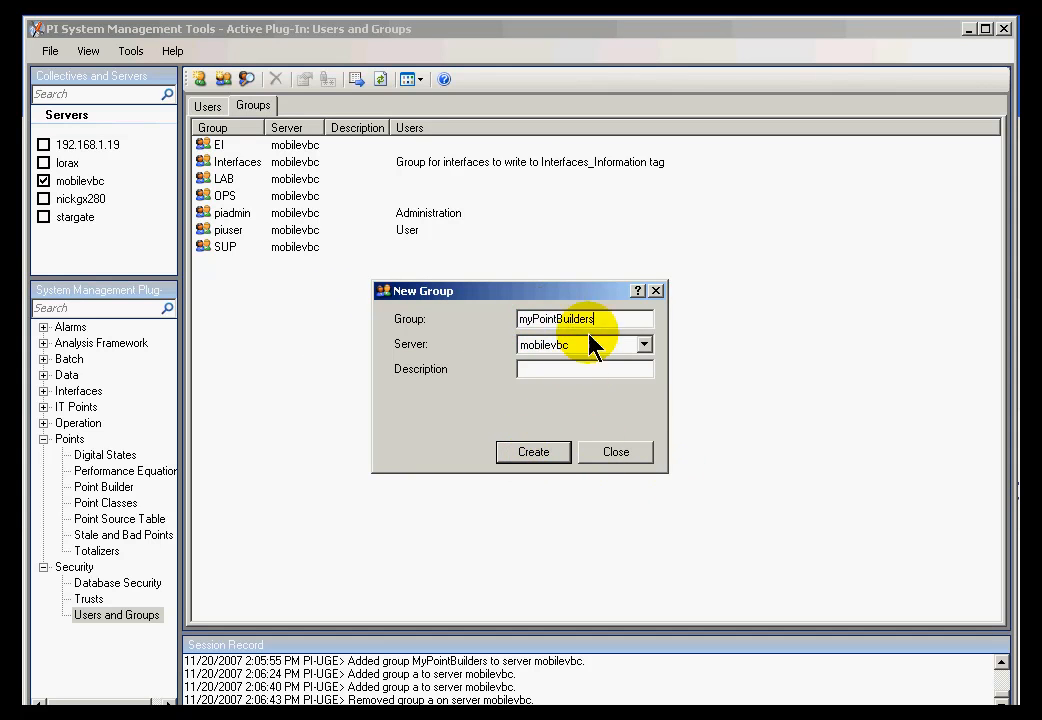
left_click(548, 457)
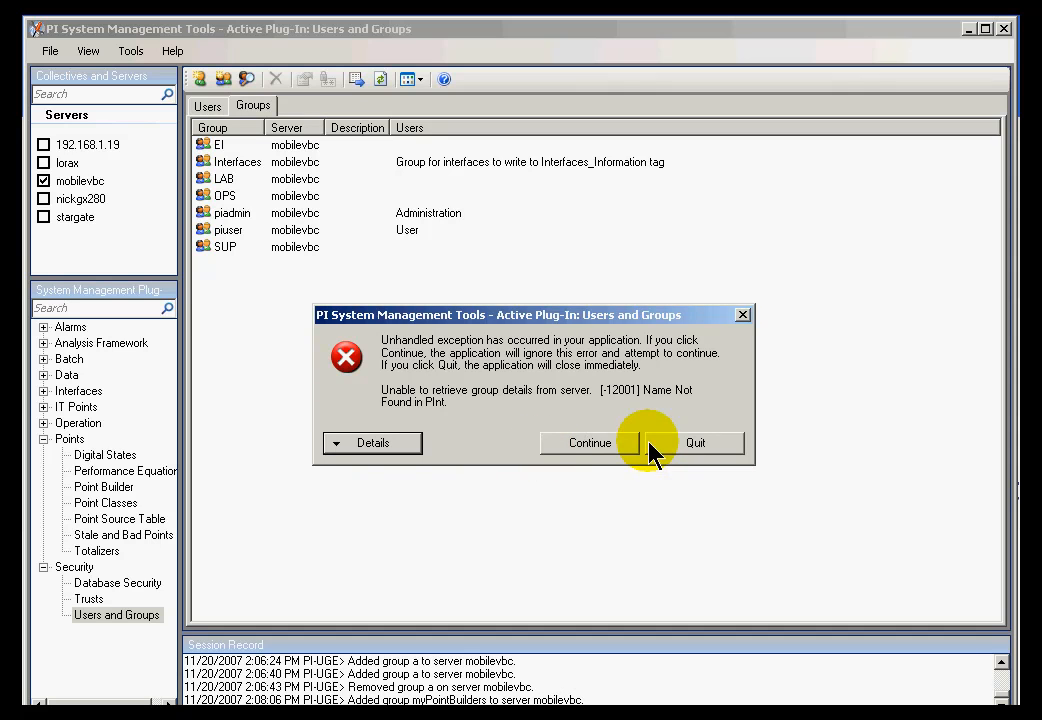
left_click(587, 448)
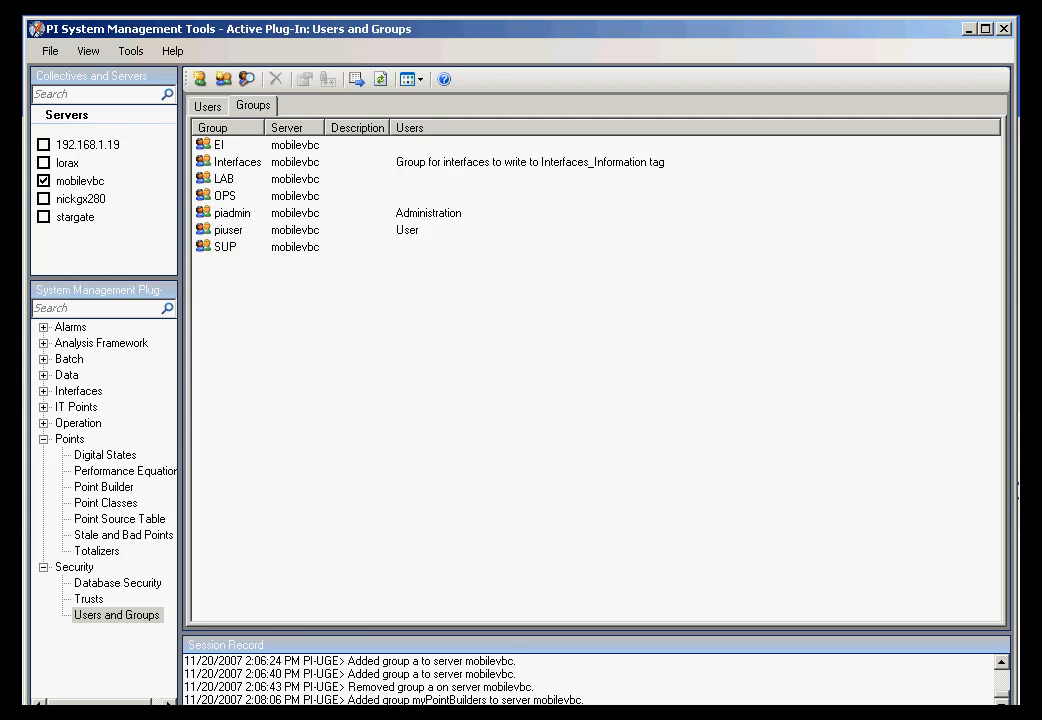
left_click(1000, 699)
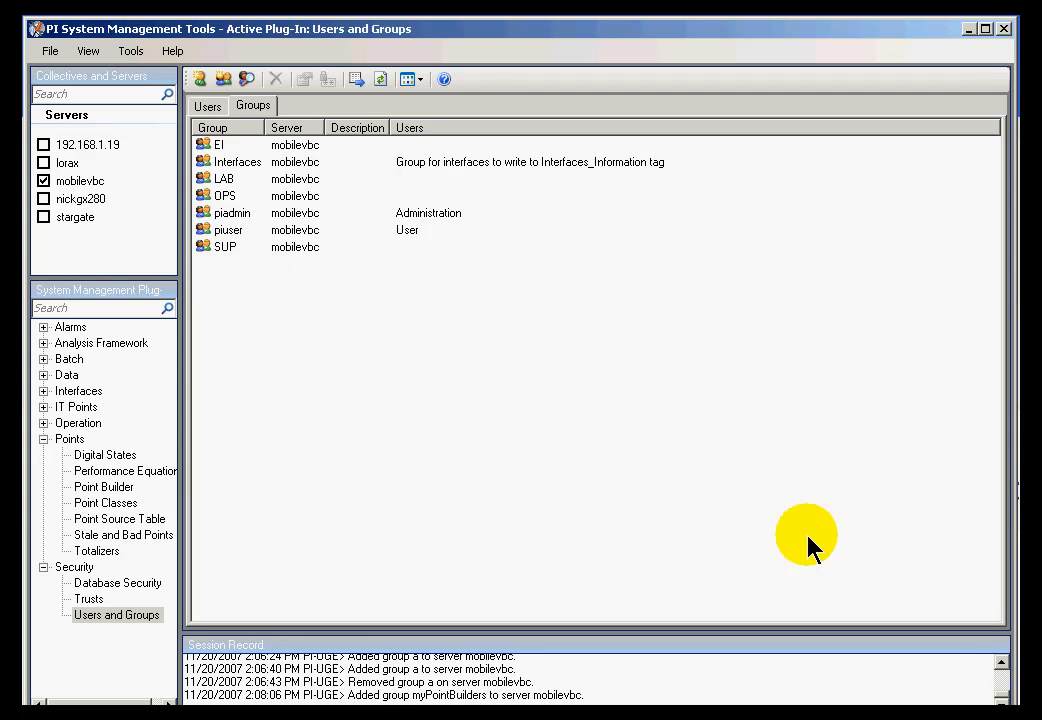
- Reconnect to the mobilevbc server under a different login through the connection manager
left_click(49, 51)
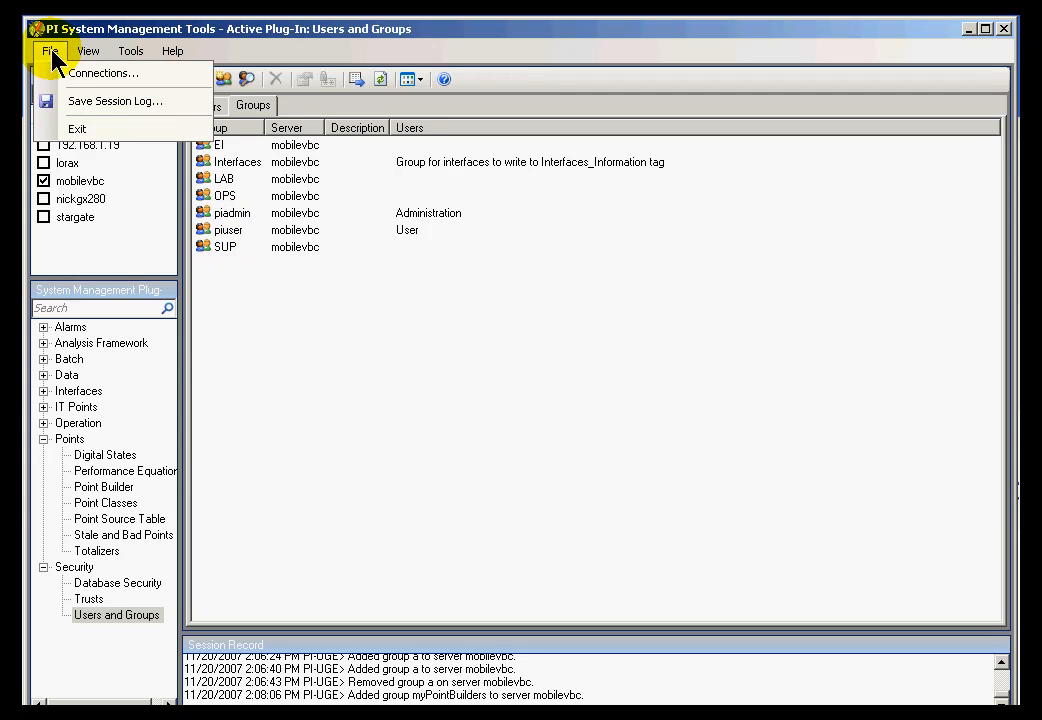
left_click(78, 68)
right_click(322, 280)
left_click(345, 285)
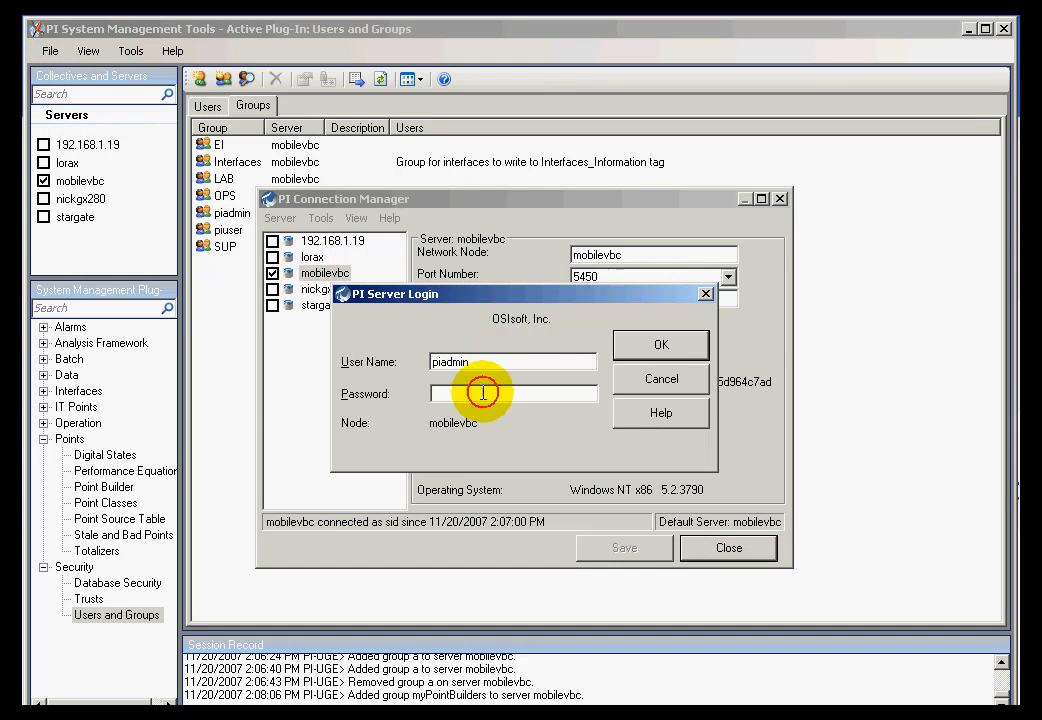
left_click(661, 345)
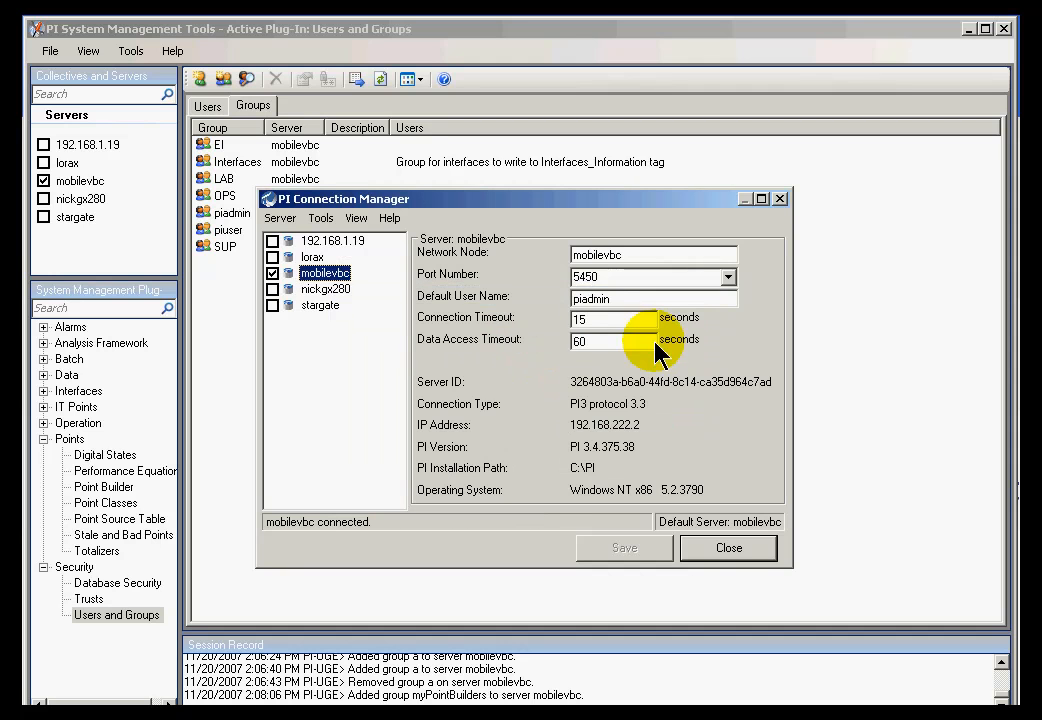
left_click(728, 550)
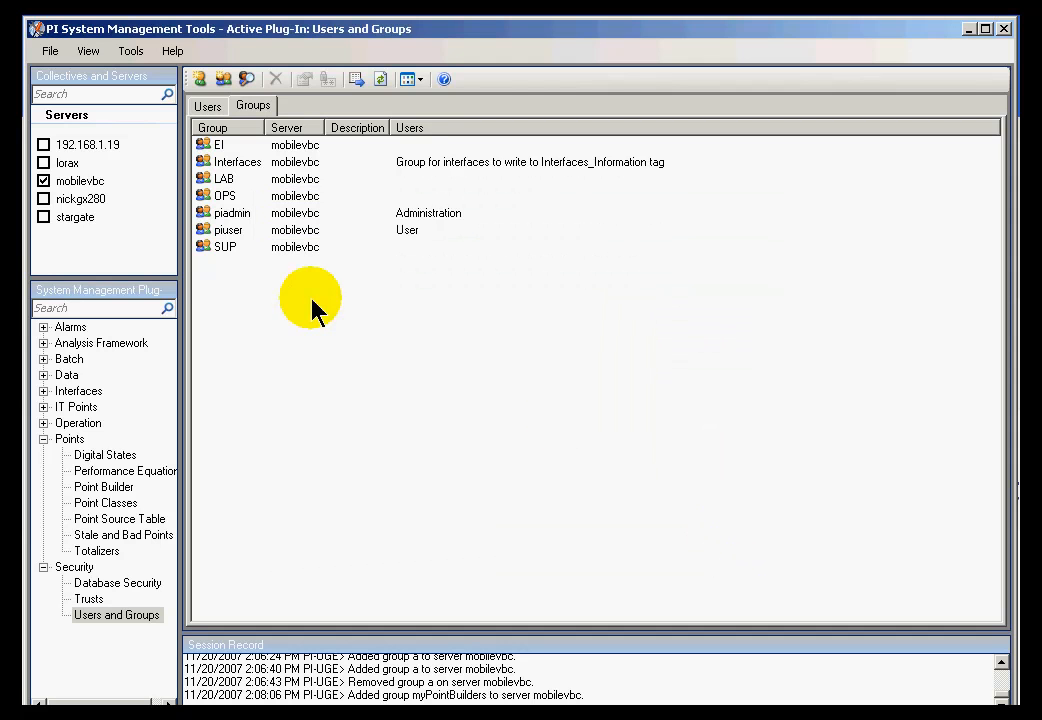
- Create the MyPointBuilders group and select it in the widened Groups list
right_click(220, 280)
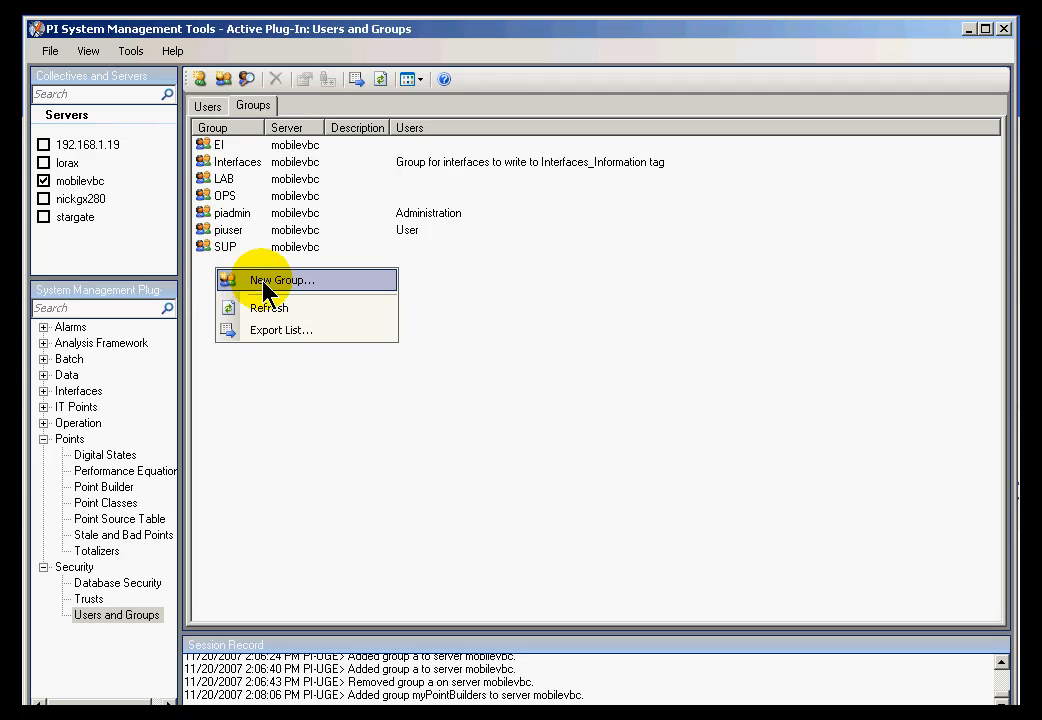
left_click(263, 287)
left_click(568, 318)
type("MyPointBu")
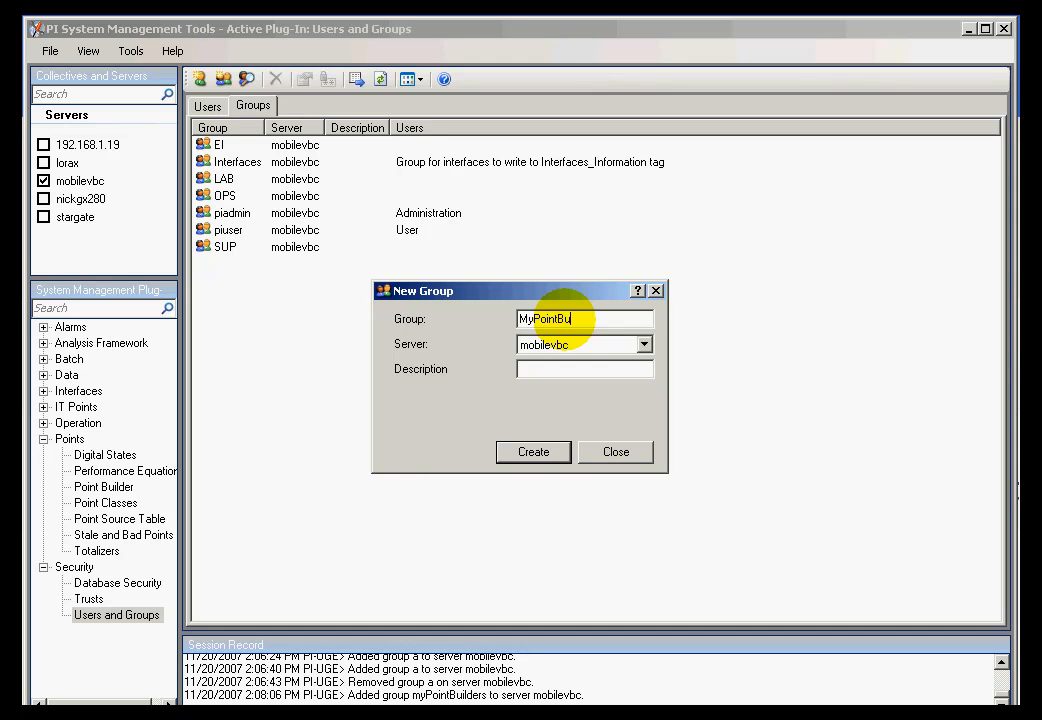
type("ilders")
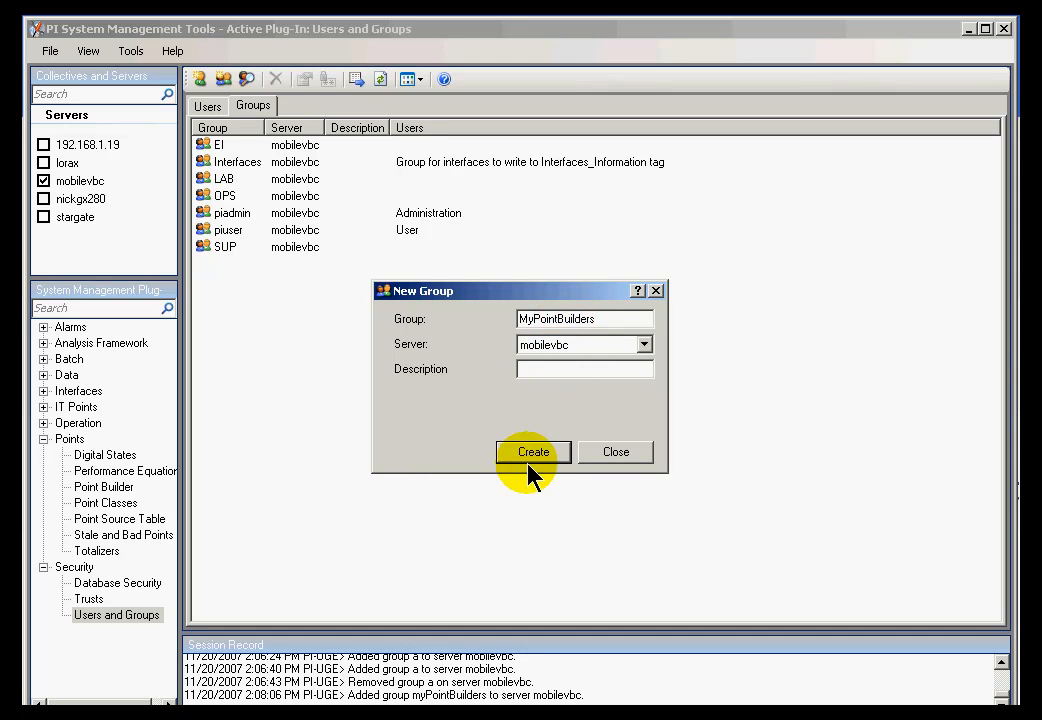
left_click(531, 455)
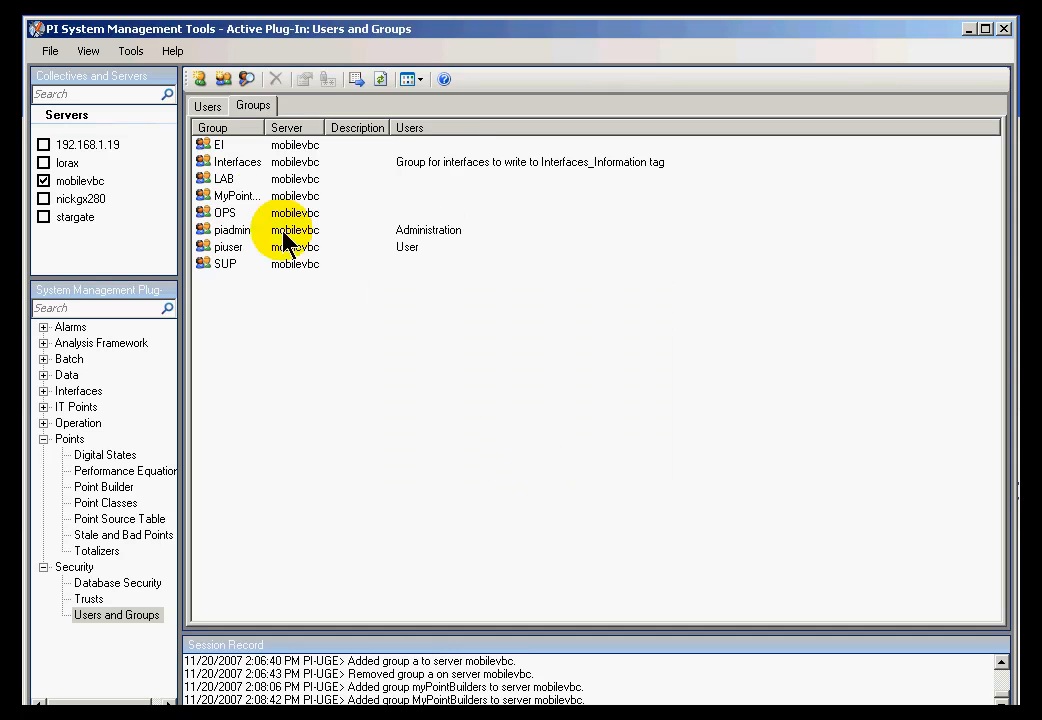
left_click_drag(264, 128, 347, 132)
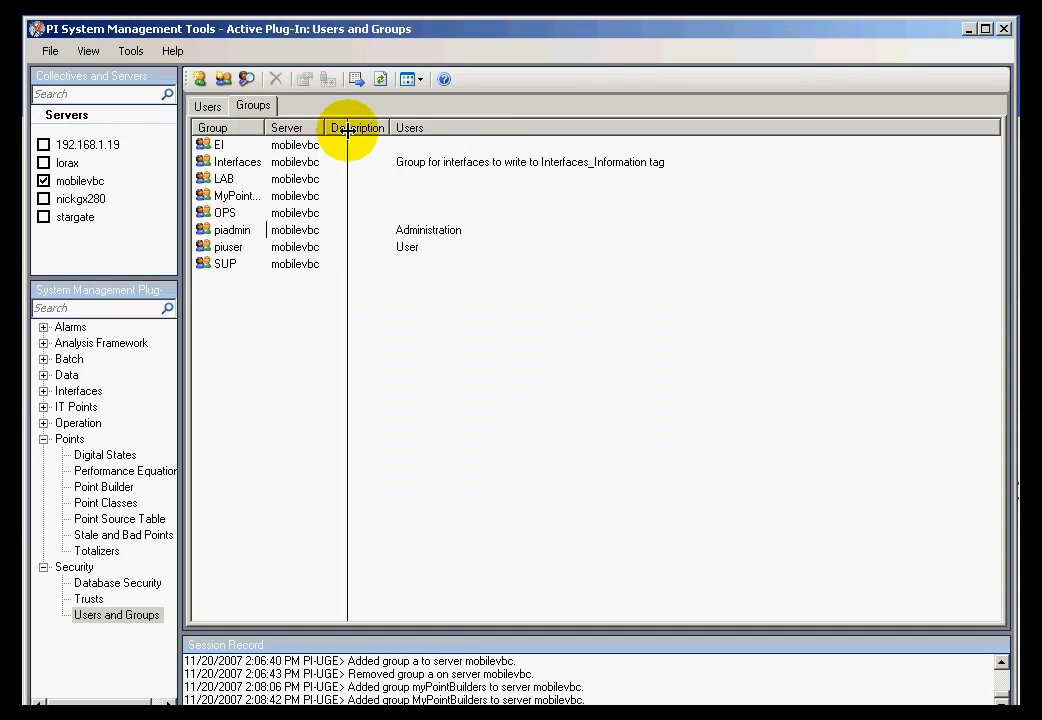
left_click(232, 197)
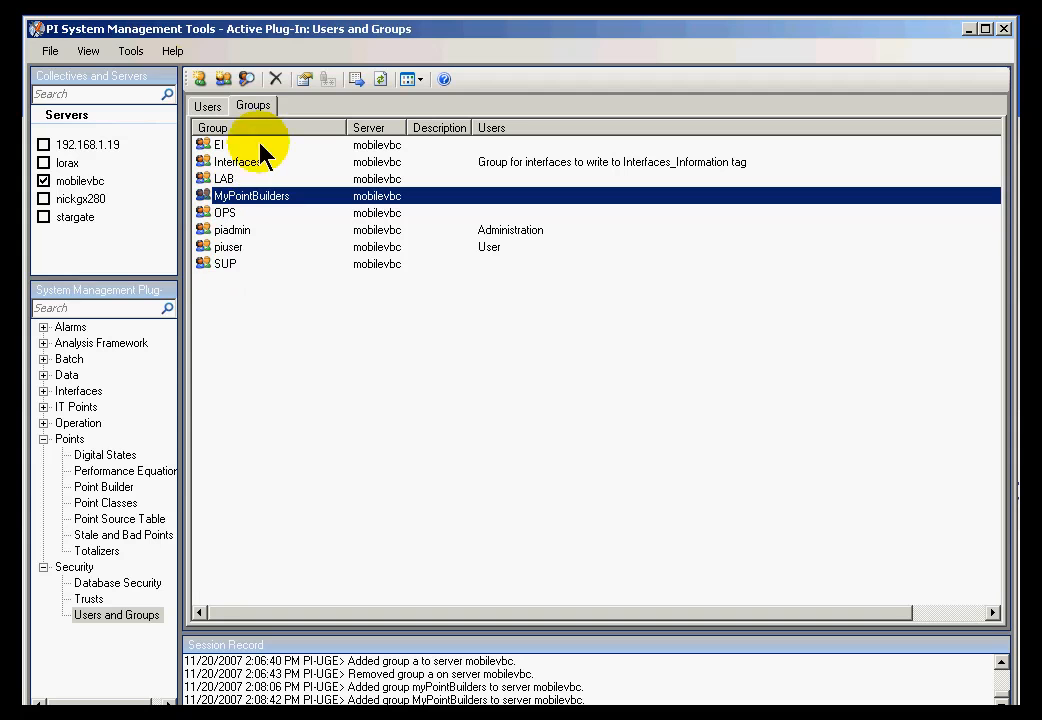
left_click(170, 51)
left_click(190, 101)
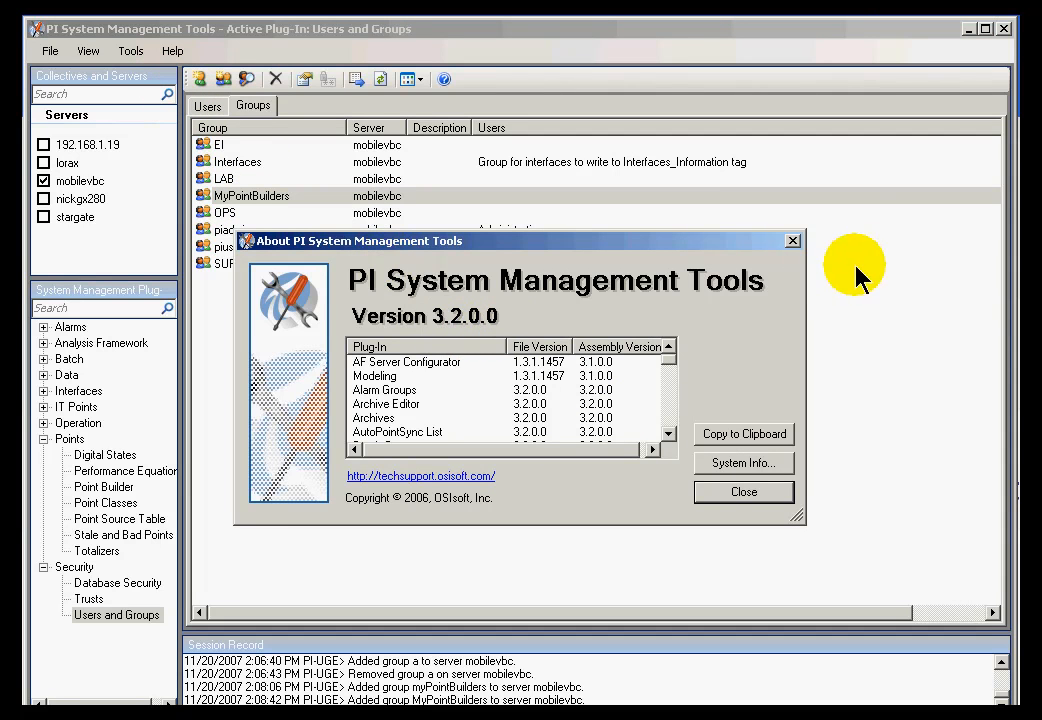
left_click(793, 243)
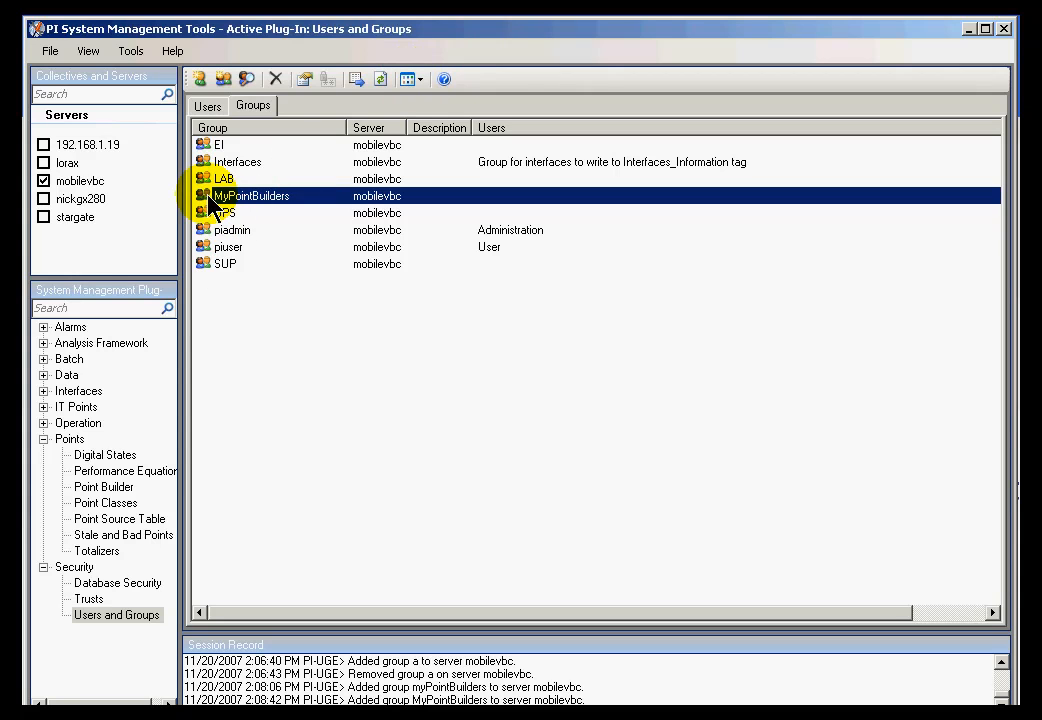
left_click(237, 291)
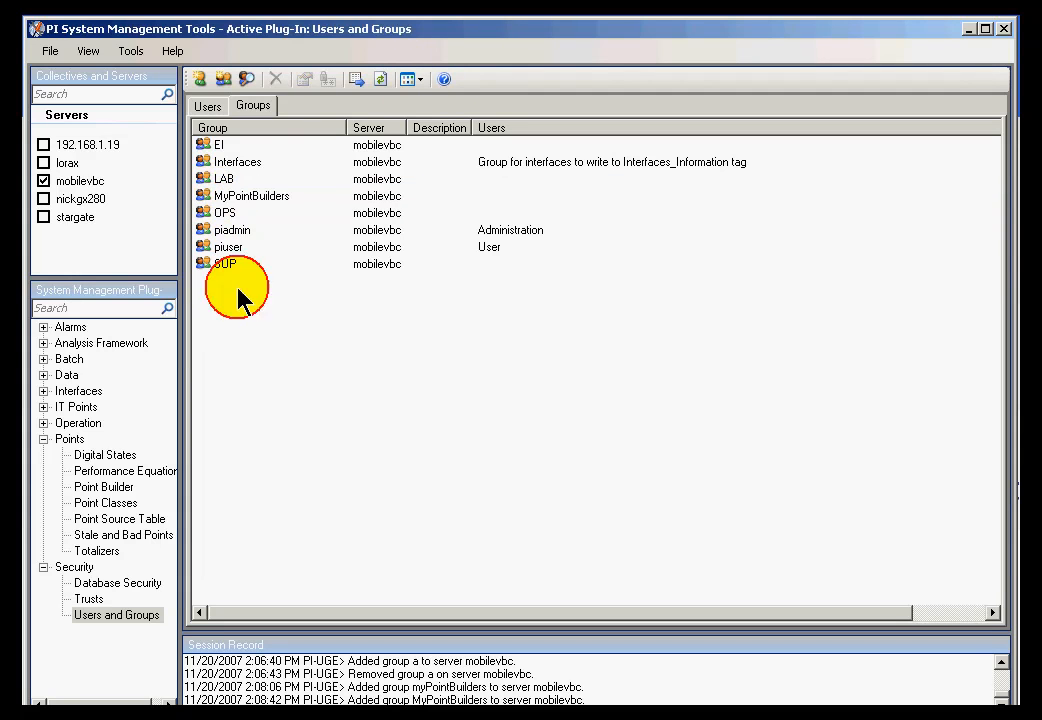
left_click(205, 200)
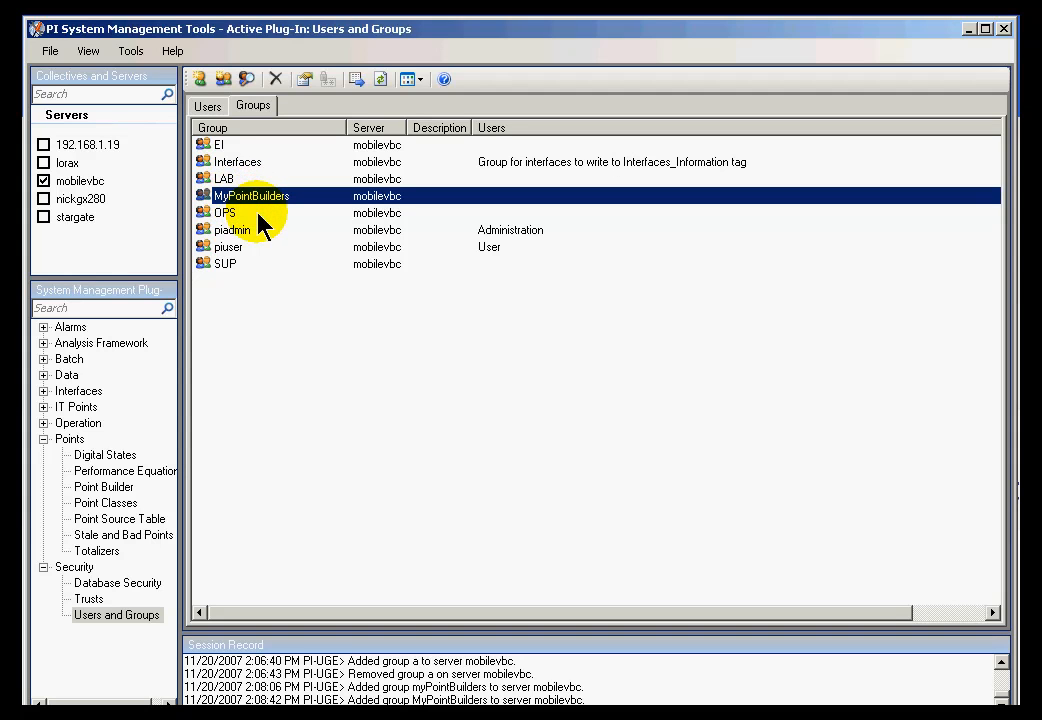
- Add the user already in EI, LAB and SUP to the MyPointBuilders group too
left_click(207, 106)
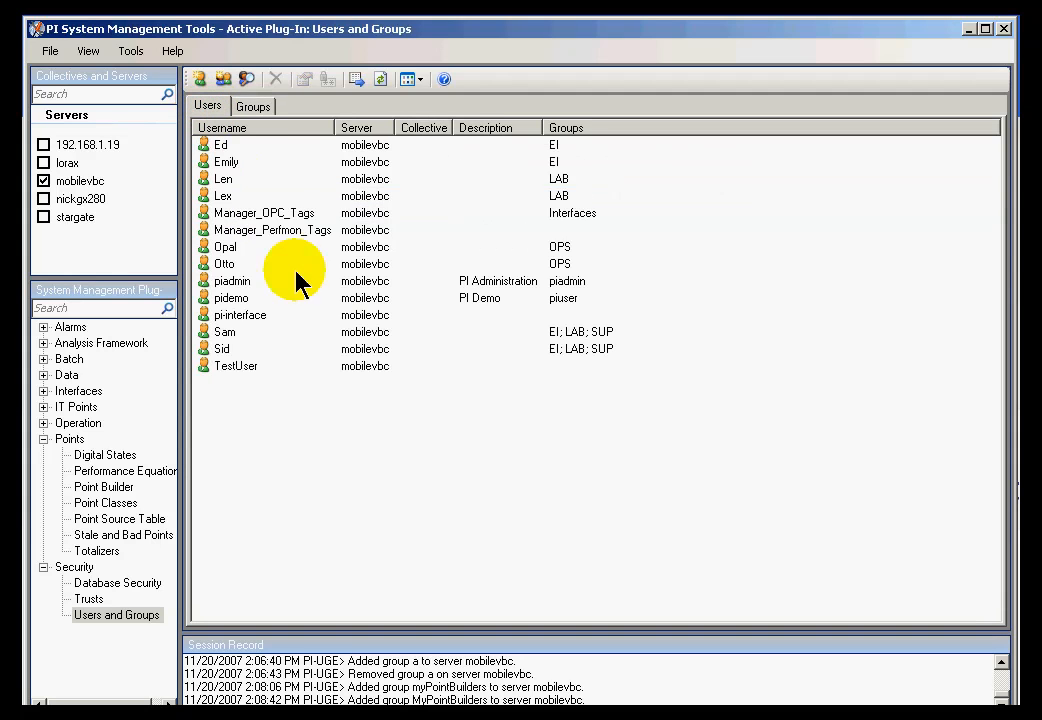
left_click(219, 349)
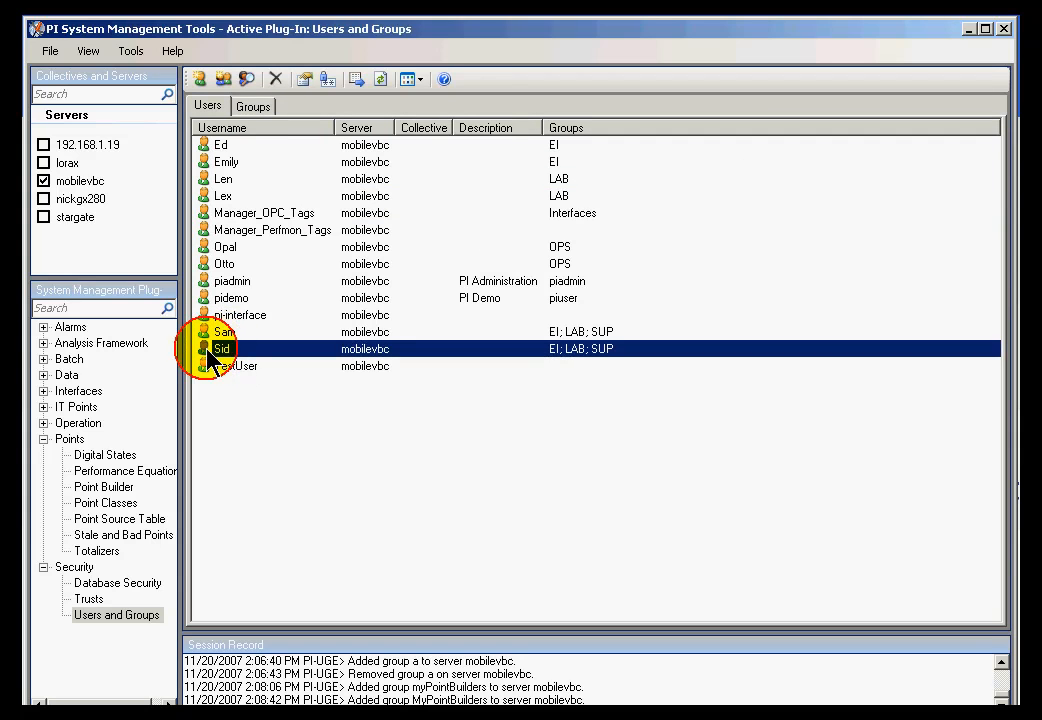
double_click(209, 350)
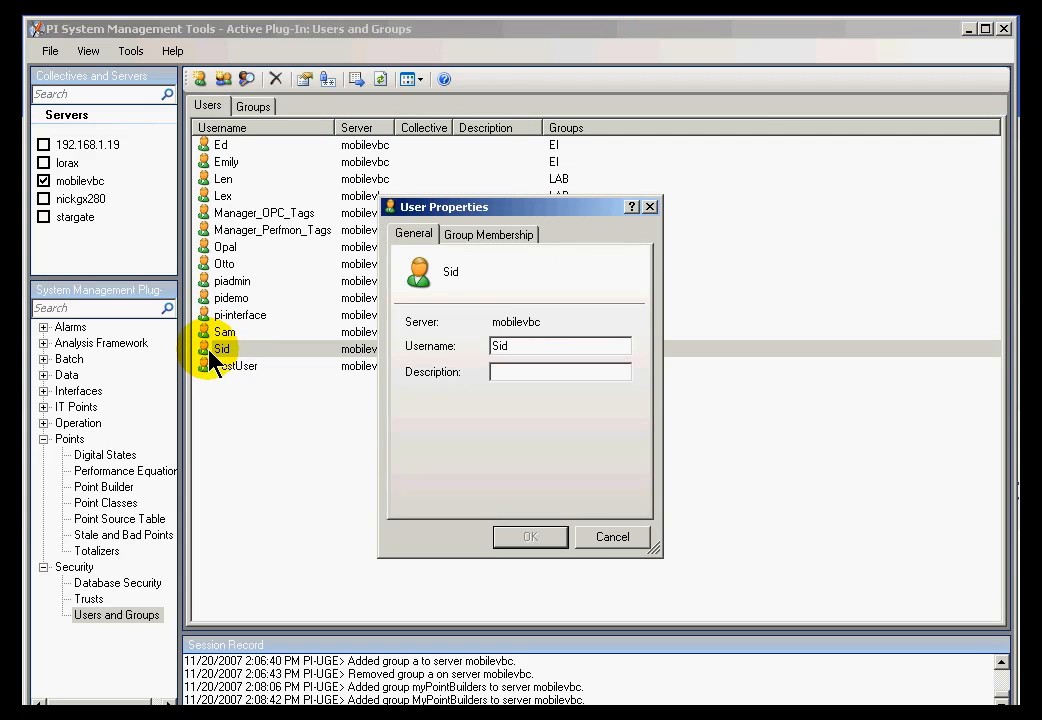
left_click(475, 234)
left_click(437, 498)
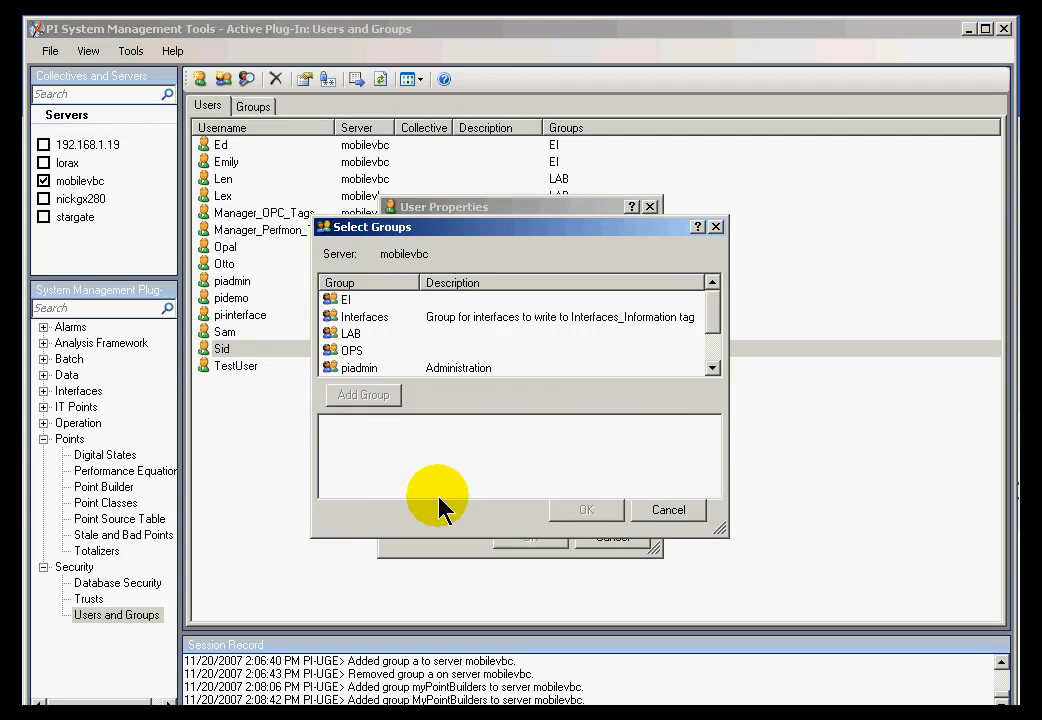
left_click(712, 367)
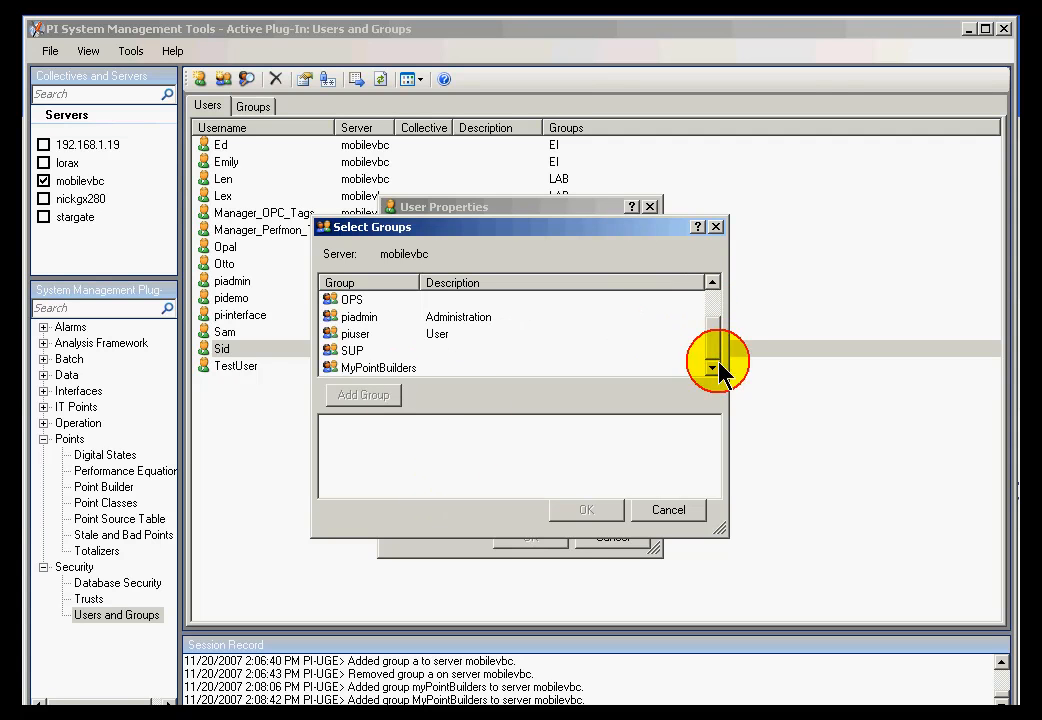
left_click(405, 366)
left_click(352, 395)
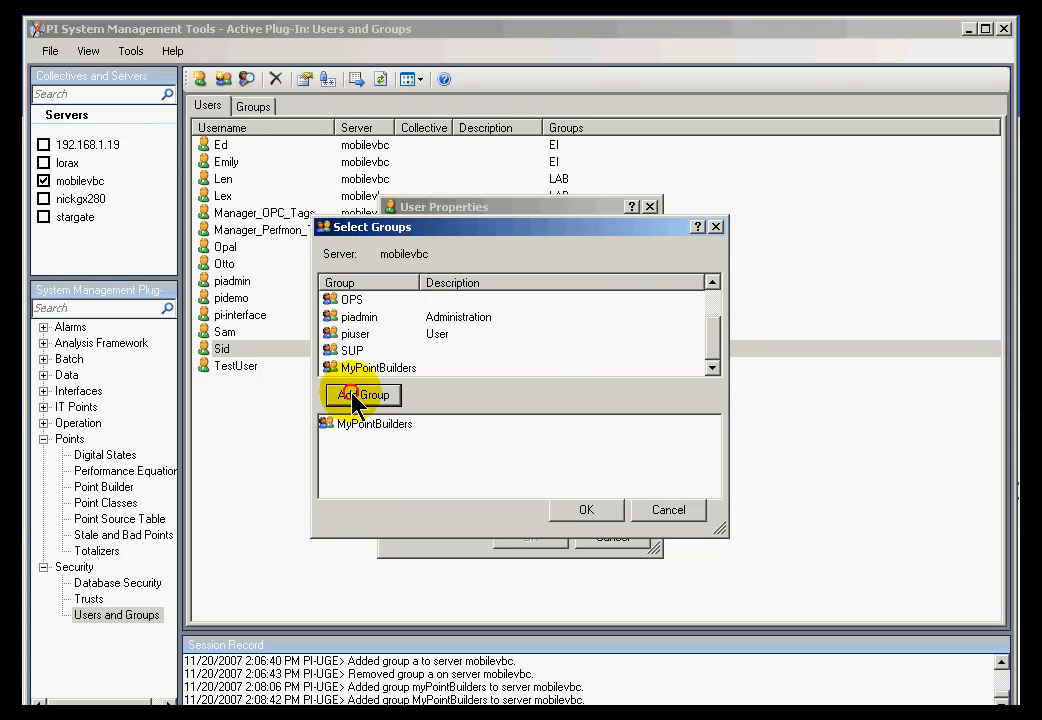
left_click(585, 511)
left_click(528, 540)
left_click(222, 349)
left_click(208, 353)
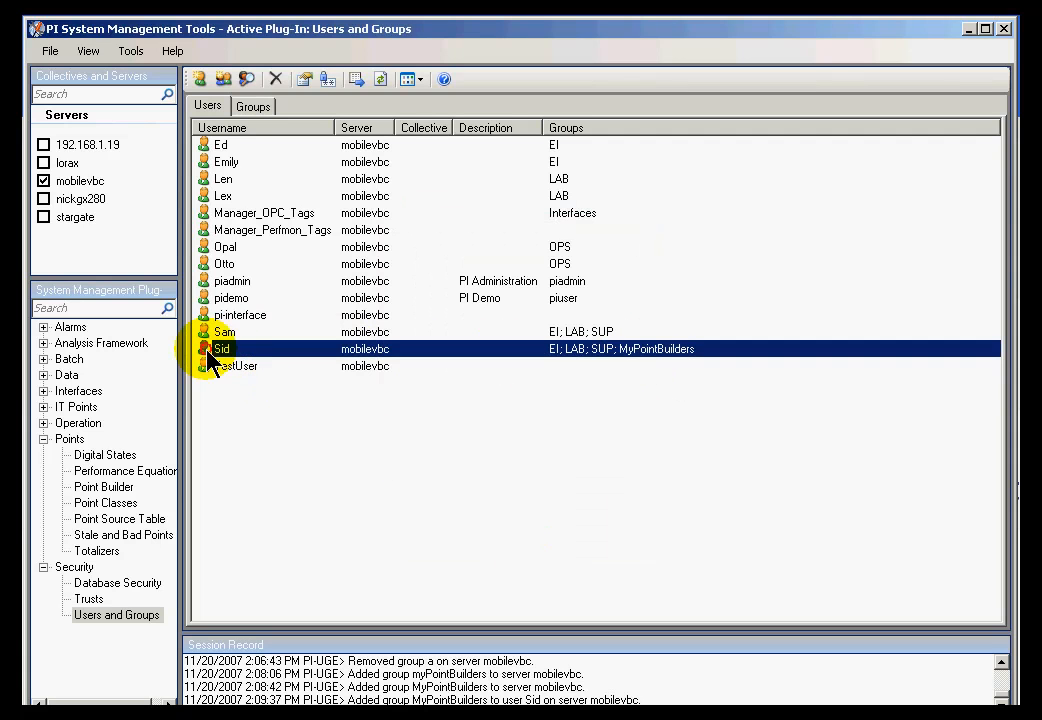
- Set PIPOINT's database security group to MyPointBuilders with Read / Write group access
left_click(95, 583)
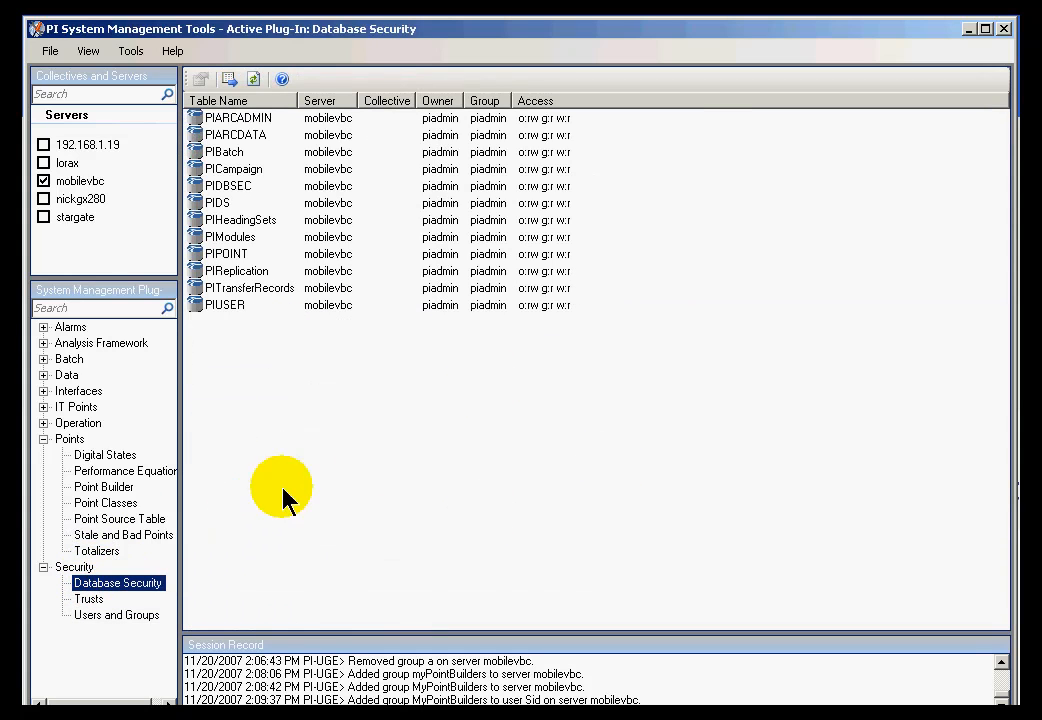
left_click(194, 254)
double_click(194, 254)
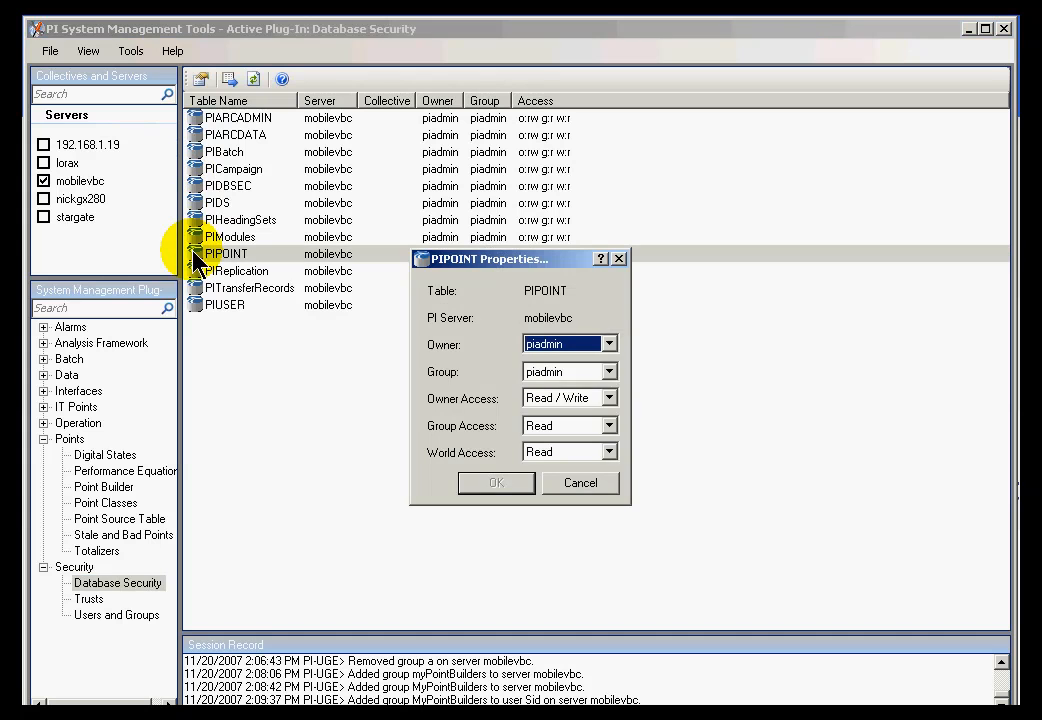
left_click(609, 376)
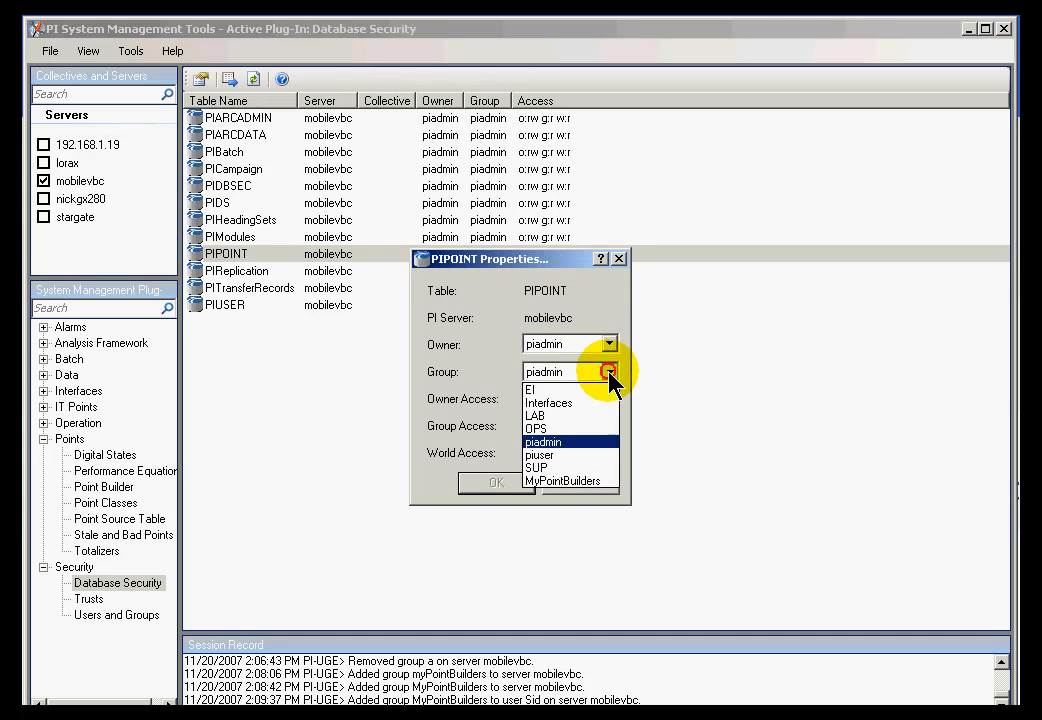
left_click(568, 482)
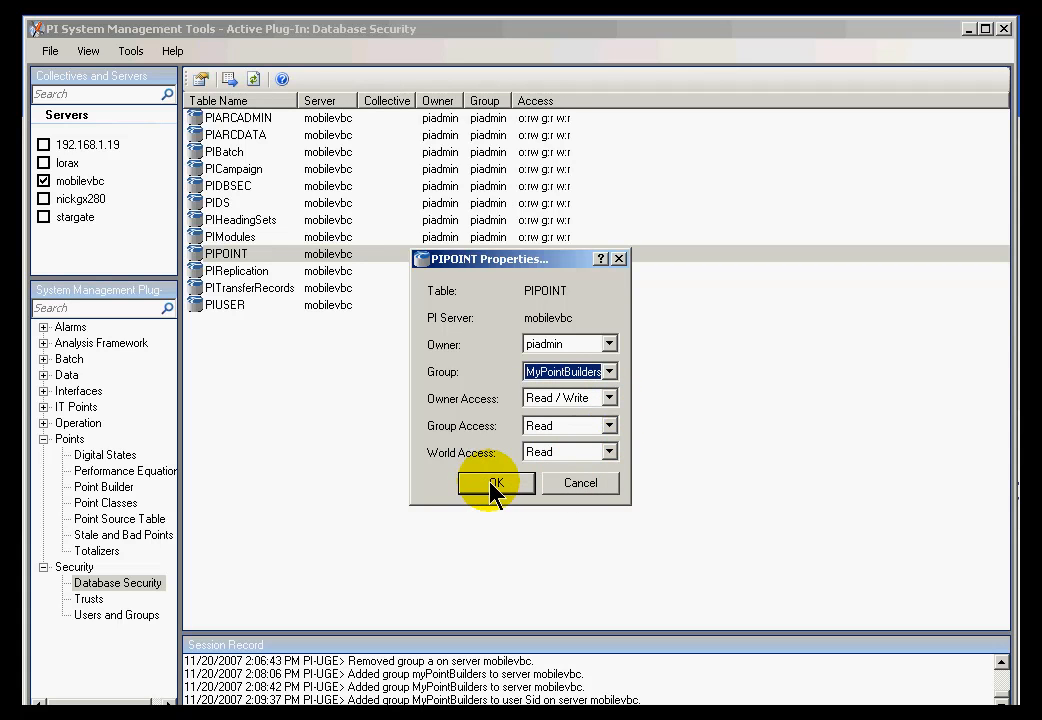
left_click(610, 428)
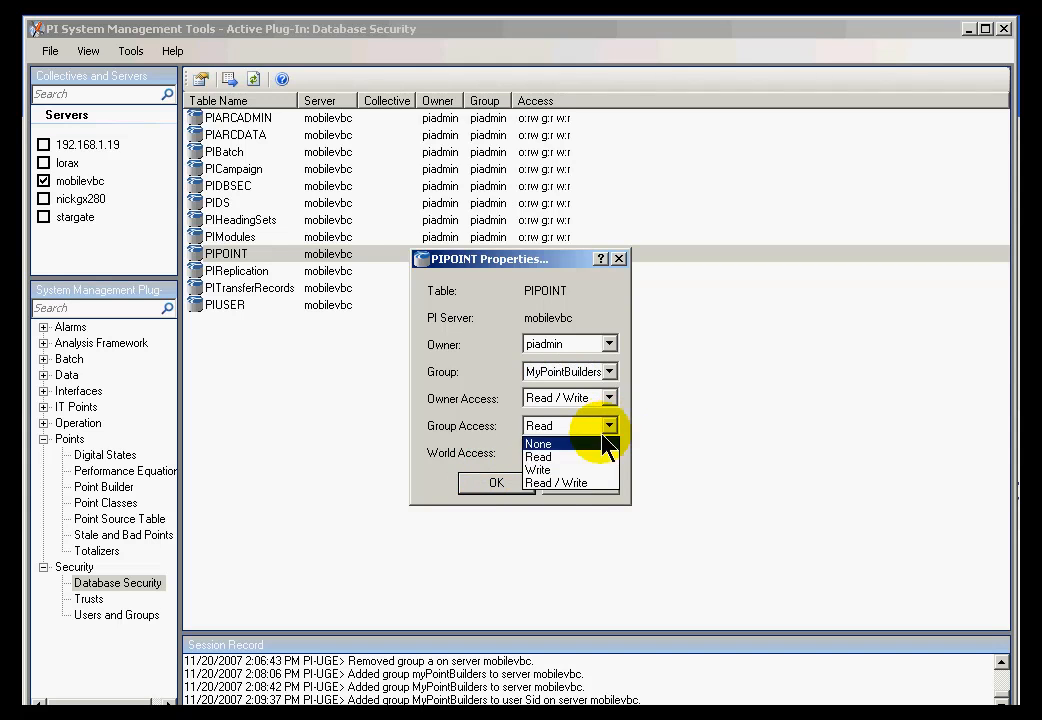
left_click(570, 485)
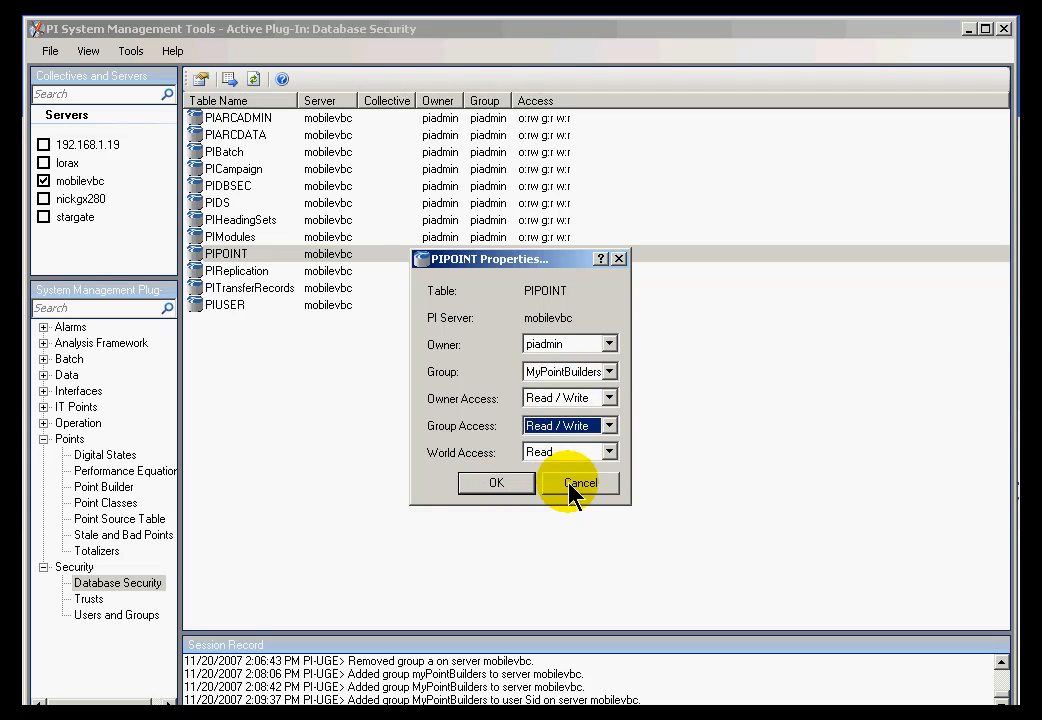
left_click(474, 487)
left_click_drag(513, 100, 610, 107)
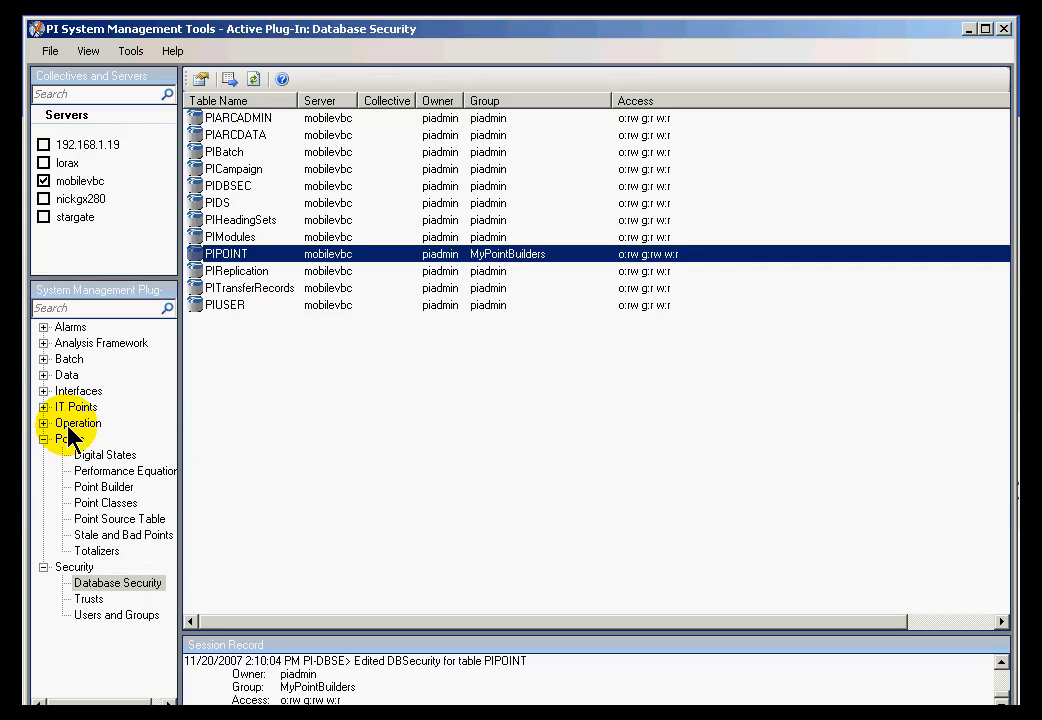
left_click(95, 488)
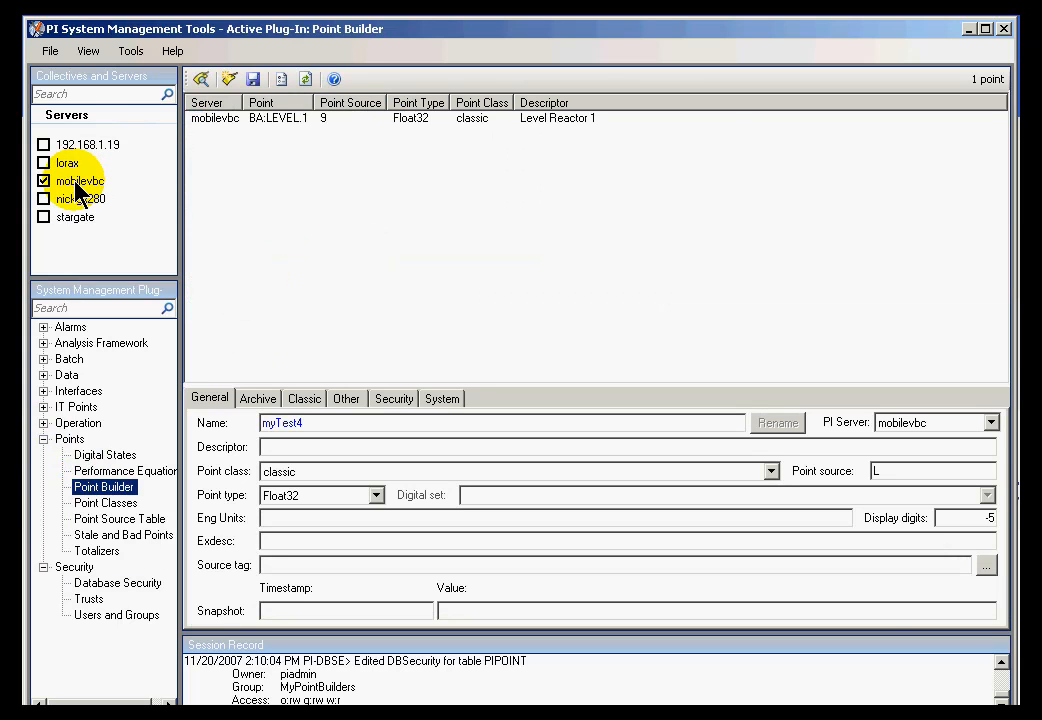
- Reconnect to mobilevbc as the other user, entering that user's name and password
left_click(48, 51)
left_click(84, 74)
right_click(300, 272)
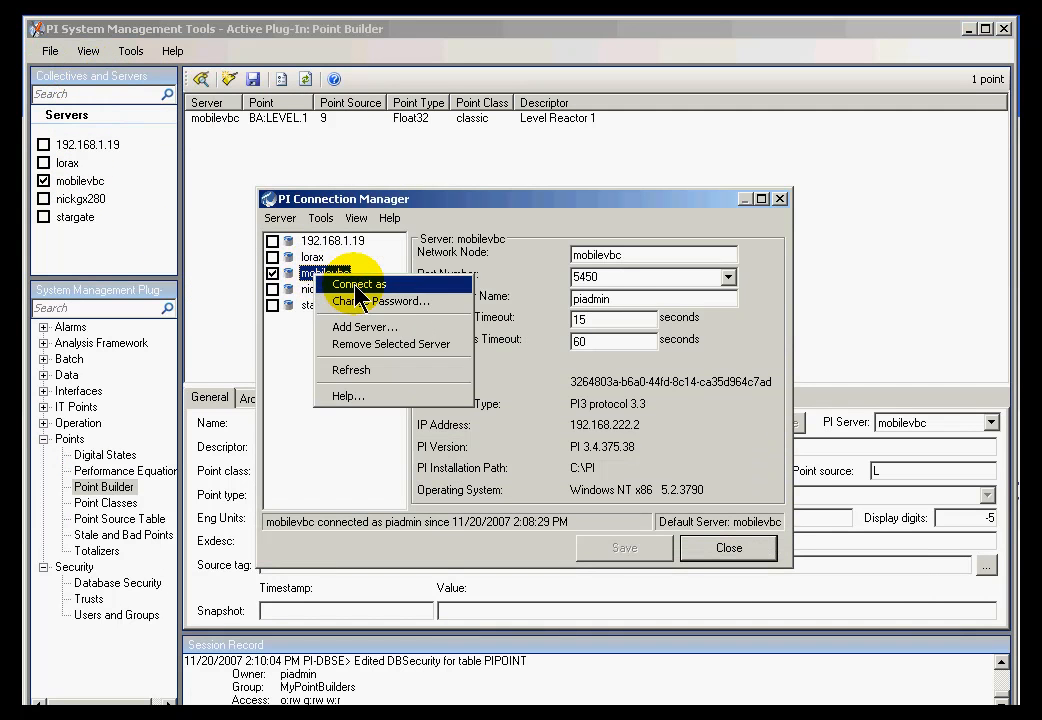
left_click(350, 284)
double_click(477, 360)
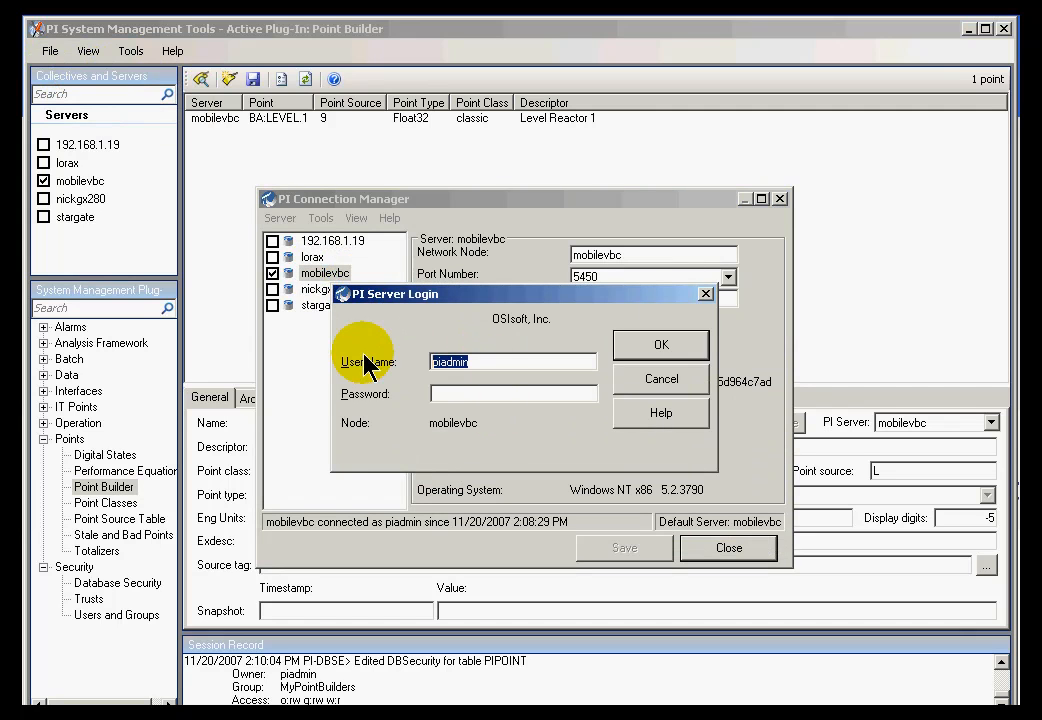
type("sid")
key("Tab")
type("p")
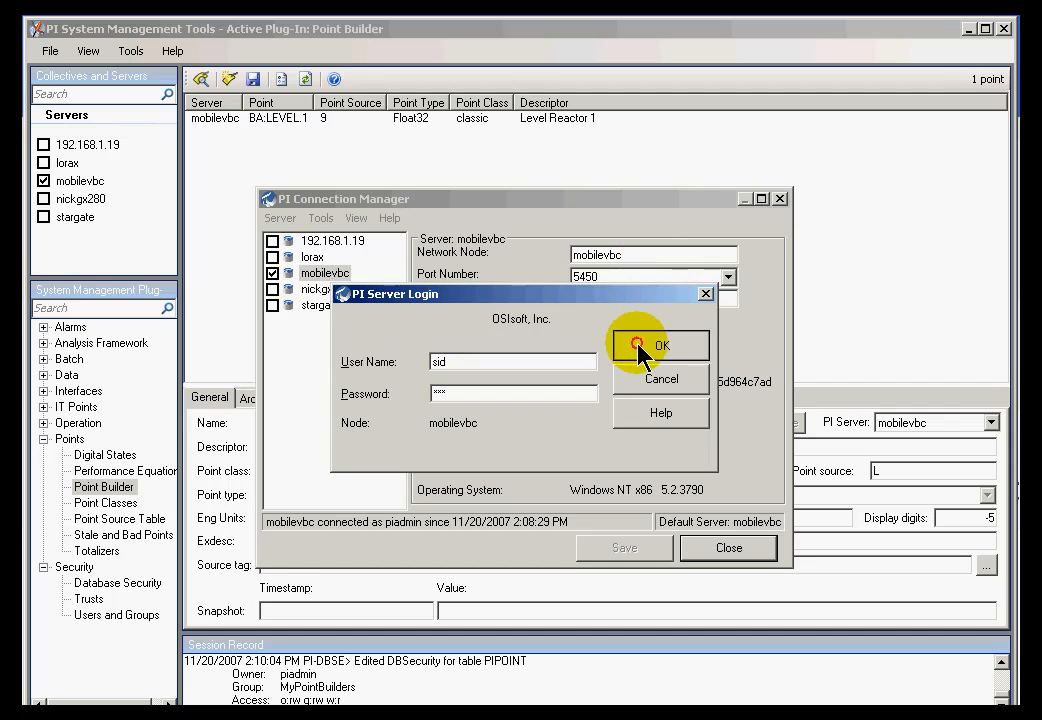
left_click(650, 348)
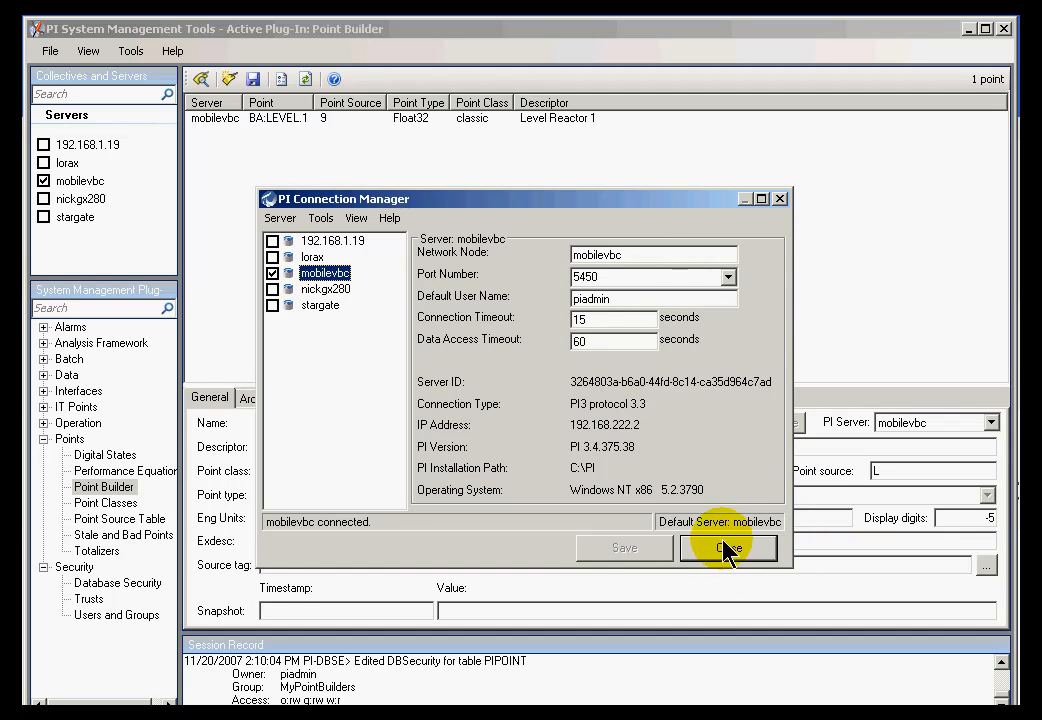
- Refresh the connection details to confirm the connected user, then close the manager
left_click(355, 219)
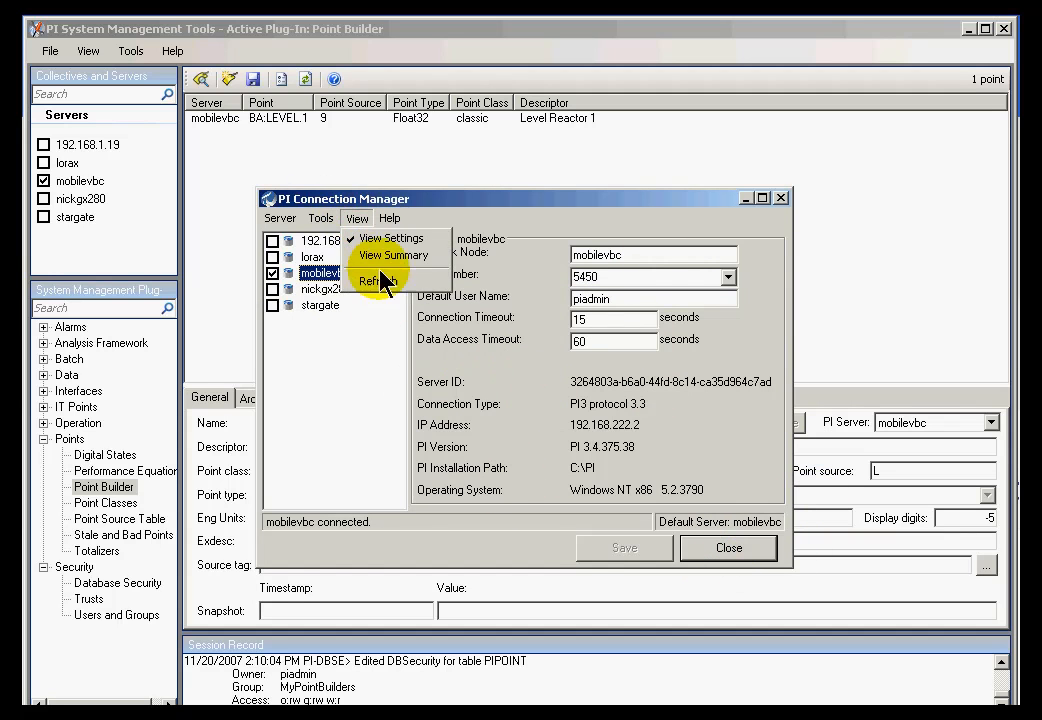
left_click(379, 283)
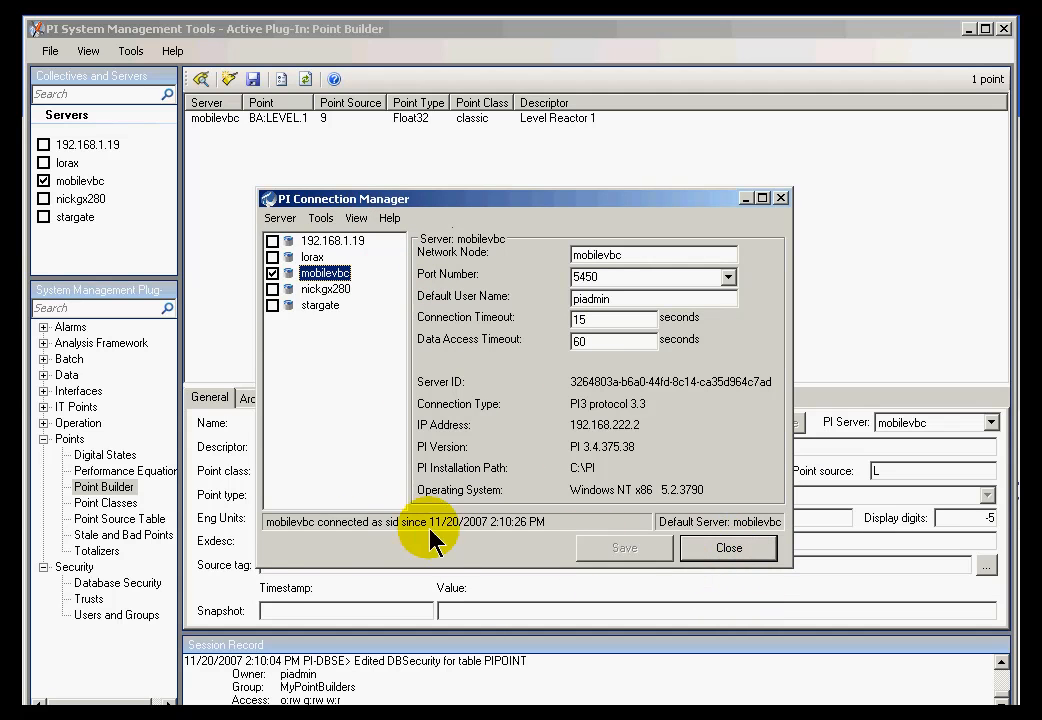
left_click(727, 551)
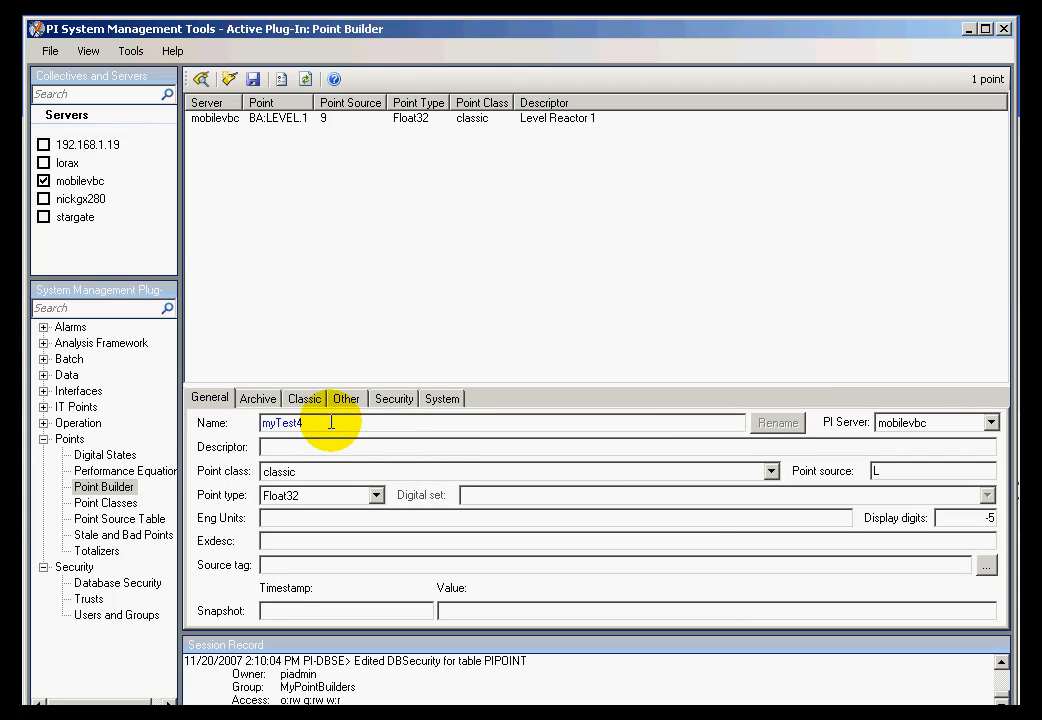
- Rename the point to myTest6 and save it as a new point
left_click_drag(337, 426, 244, 430)
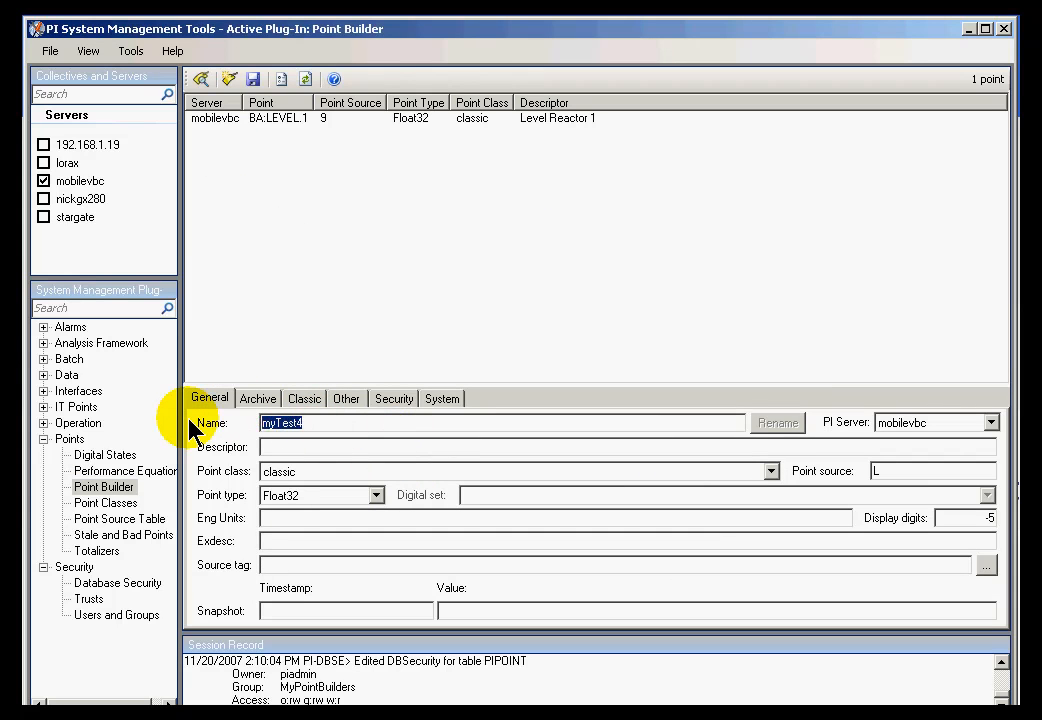
type("myTest")
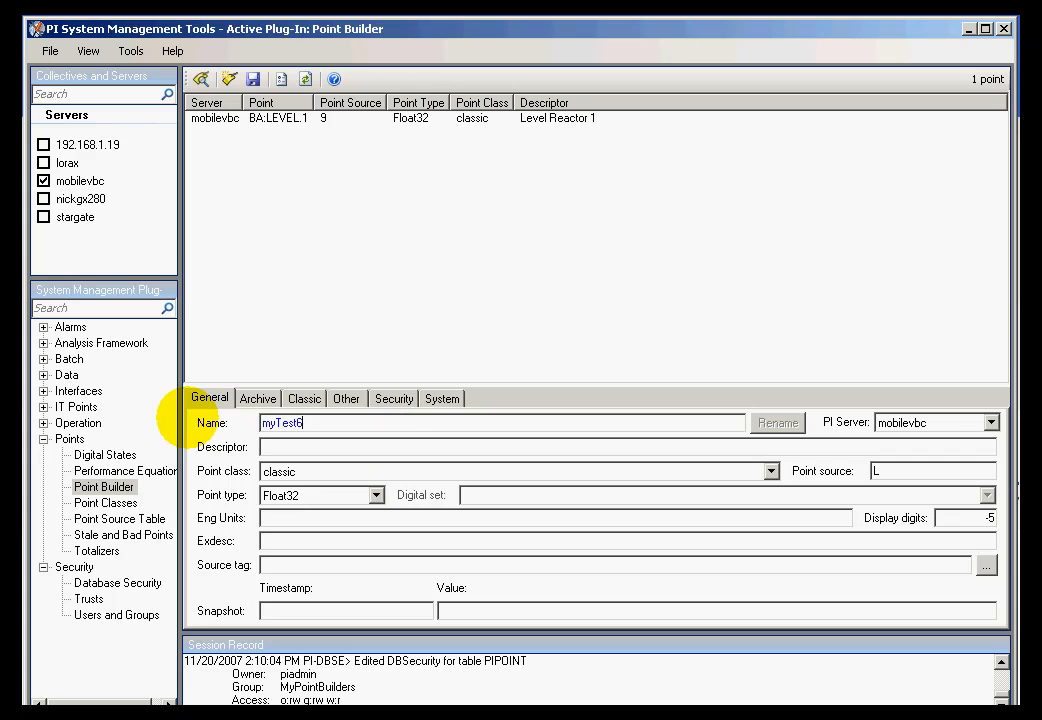
left_click(253, 81)
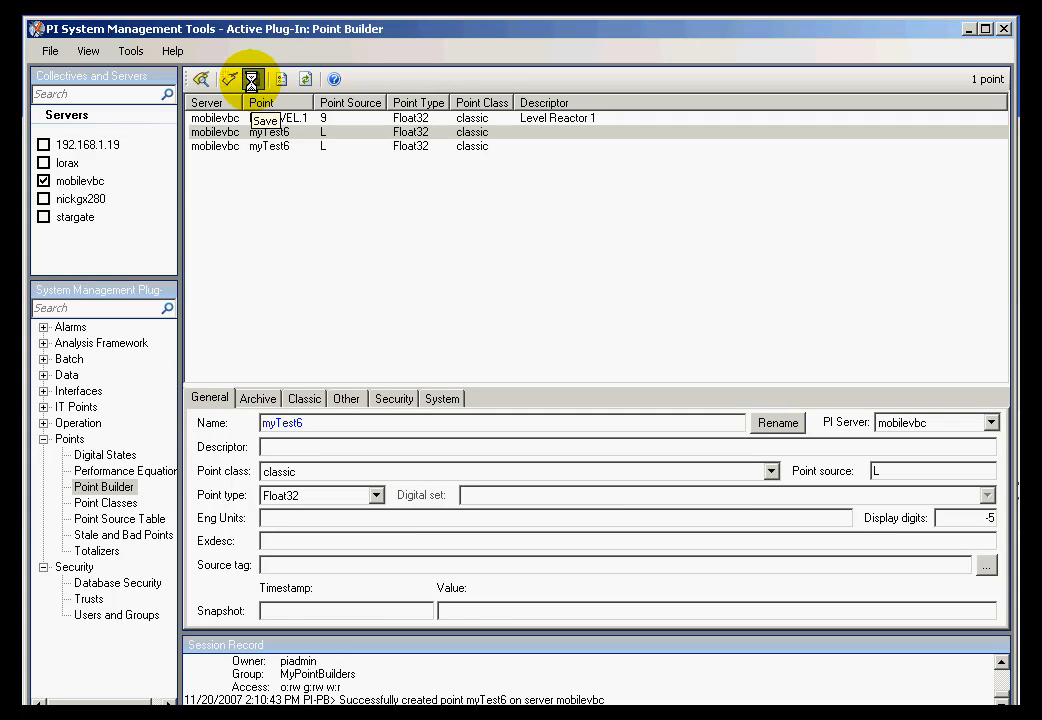
left_click_drag(340, 699, 596, 699)
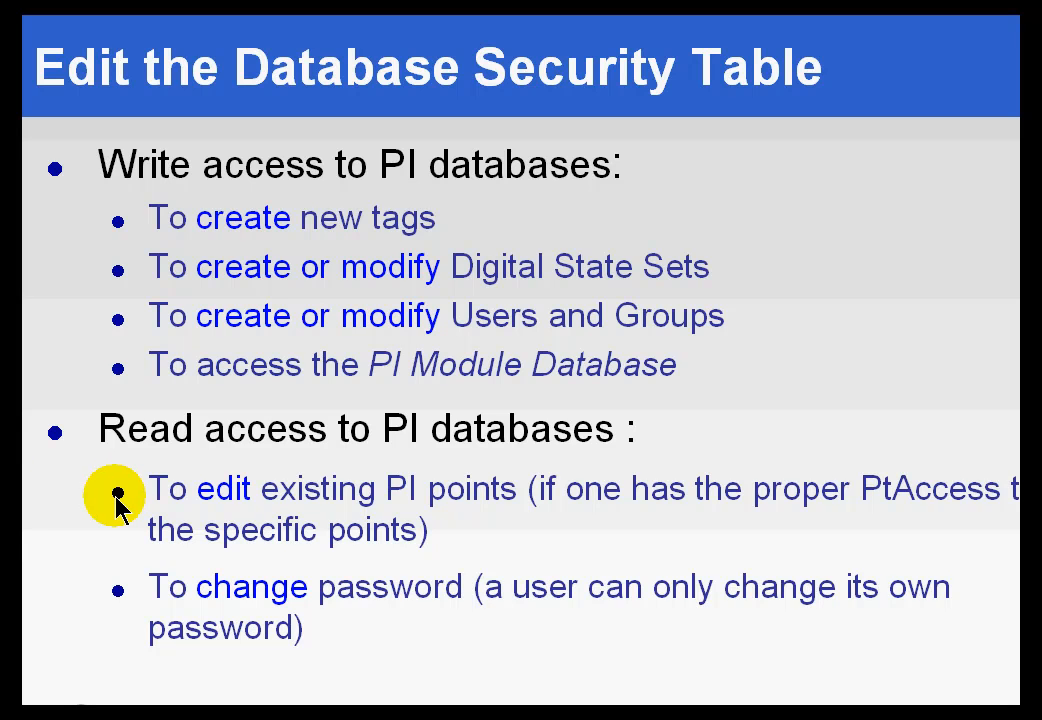
- Refresh the mobilevbc connection details in the connection manager and close it
key("alt+Tab")
key("alt+Tab")
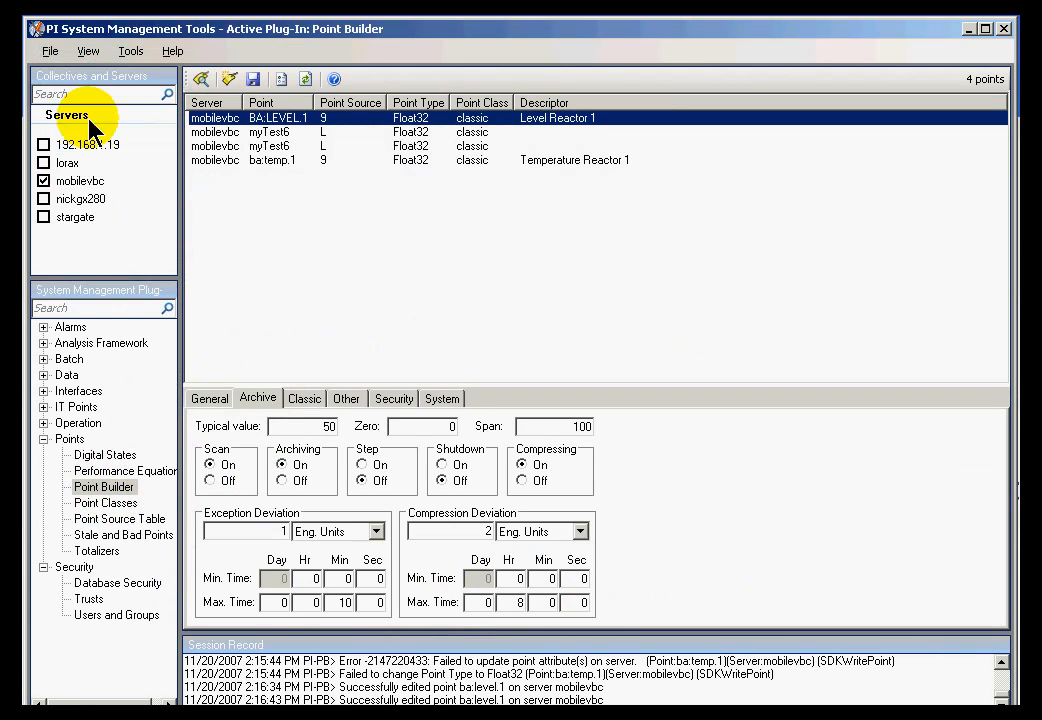
left_click(48, 51)
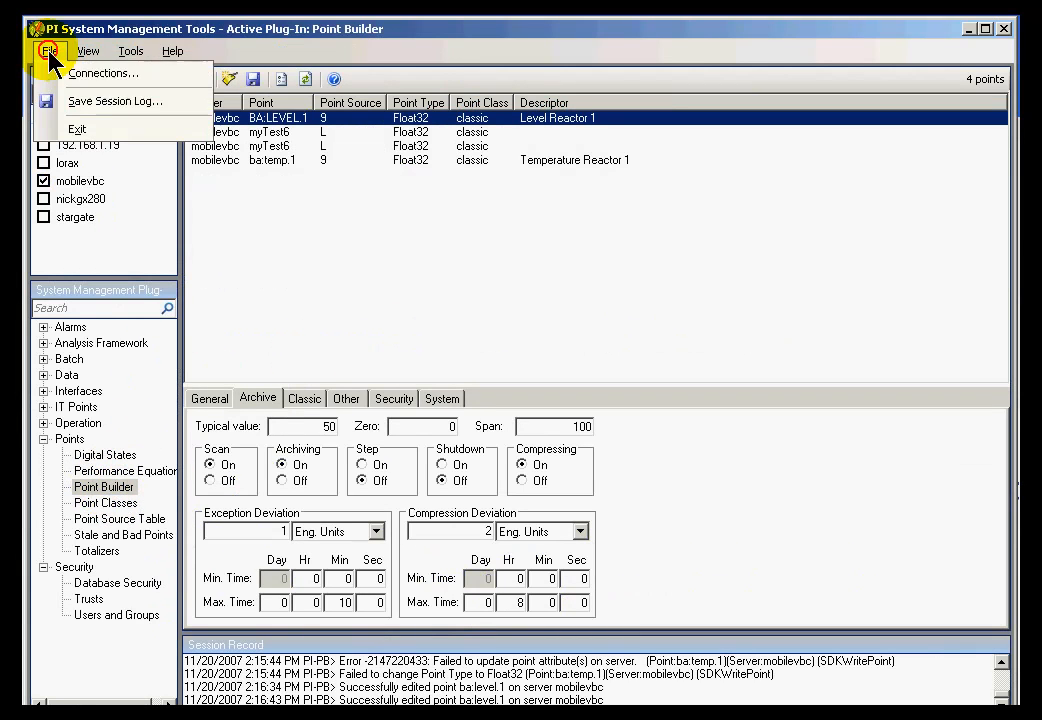
left_click(98, 74)
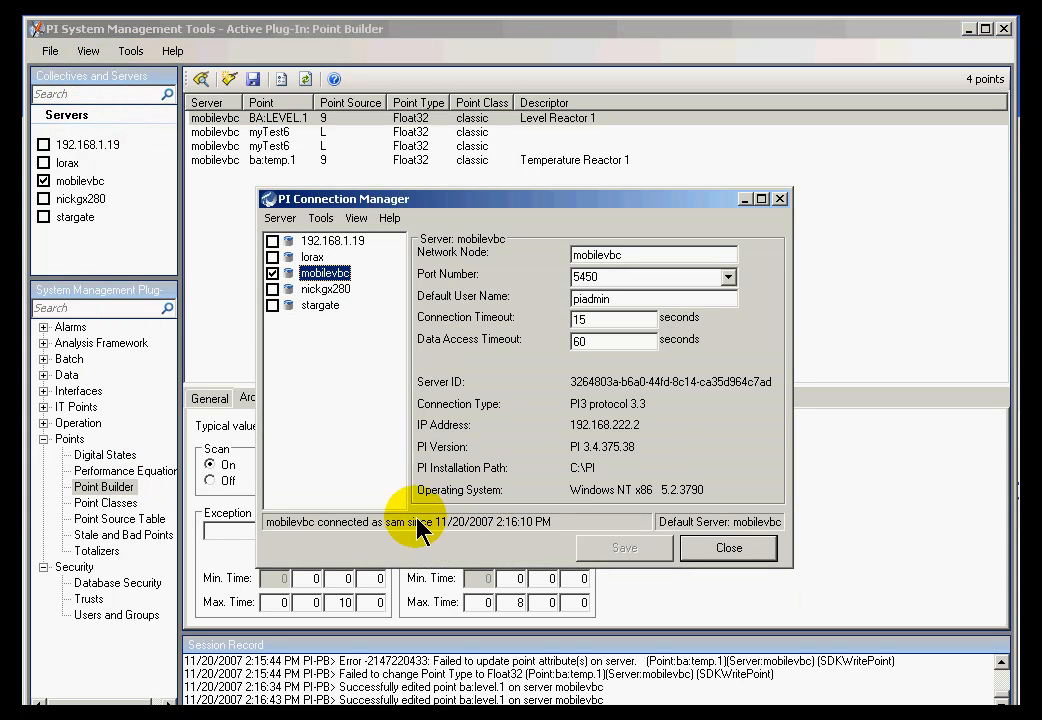
left_click(356, 218)
left_click(374, 281)
left_click(718, 549)
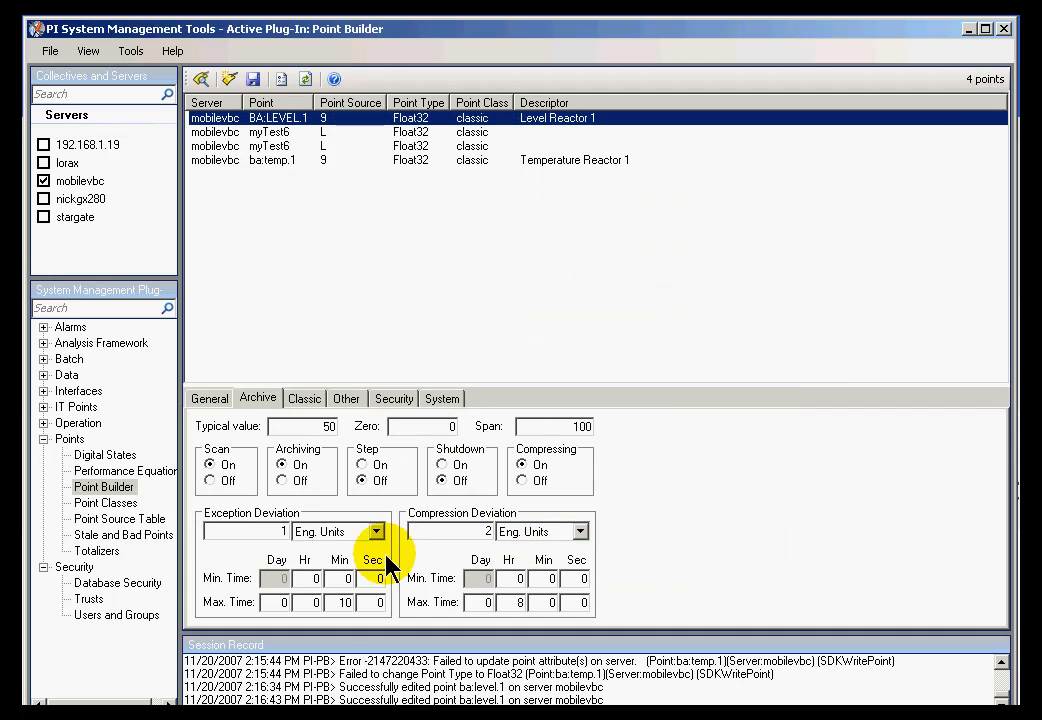
- Check the connected user's memberships in Users and Groups: EI, LAB, SUP, not MyPointBuilders
left_click(100, 615)
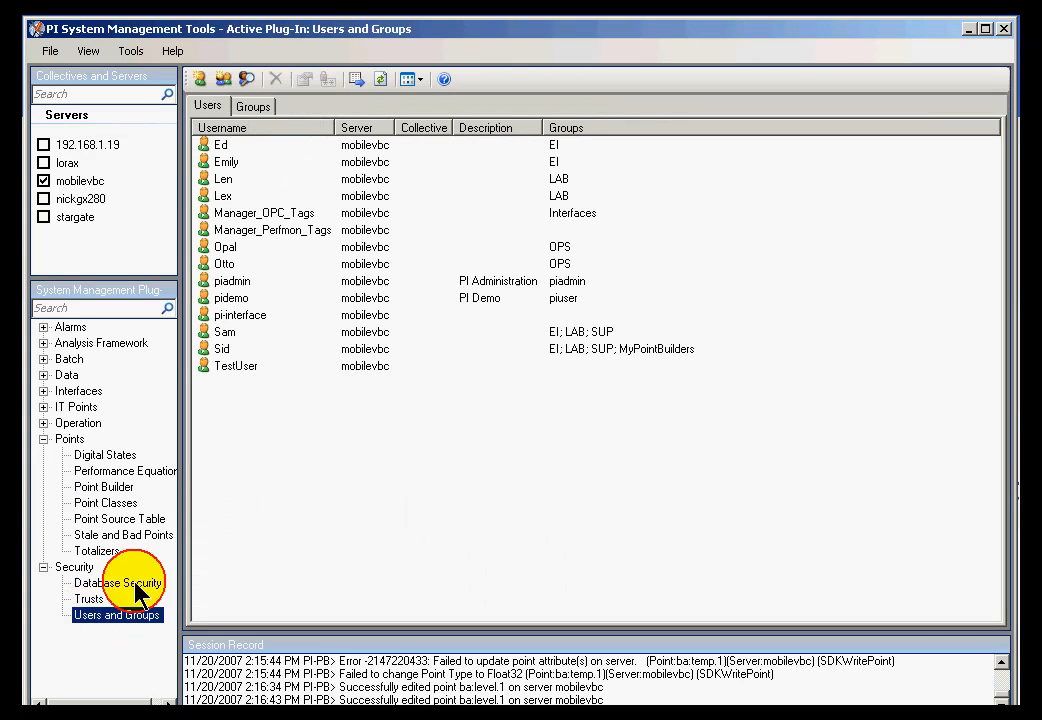
left_click(210, 334)
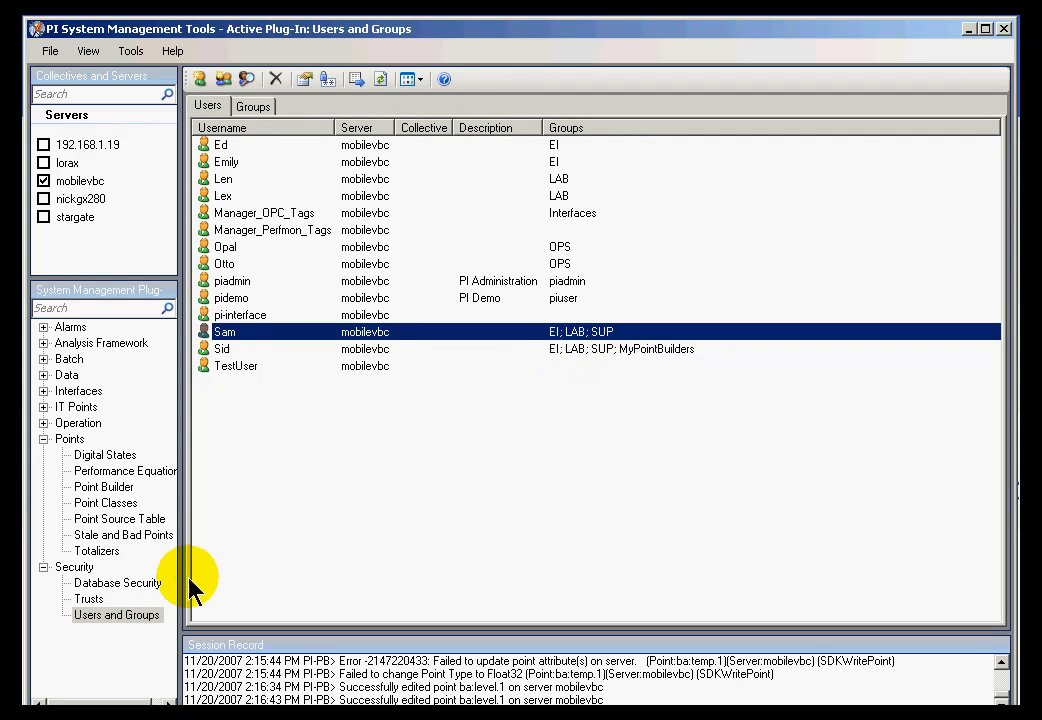
left_click(101, 488)
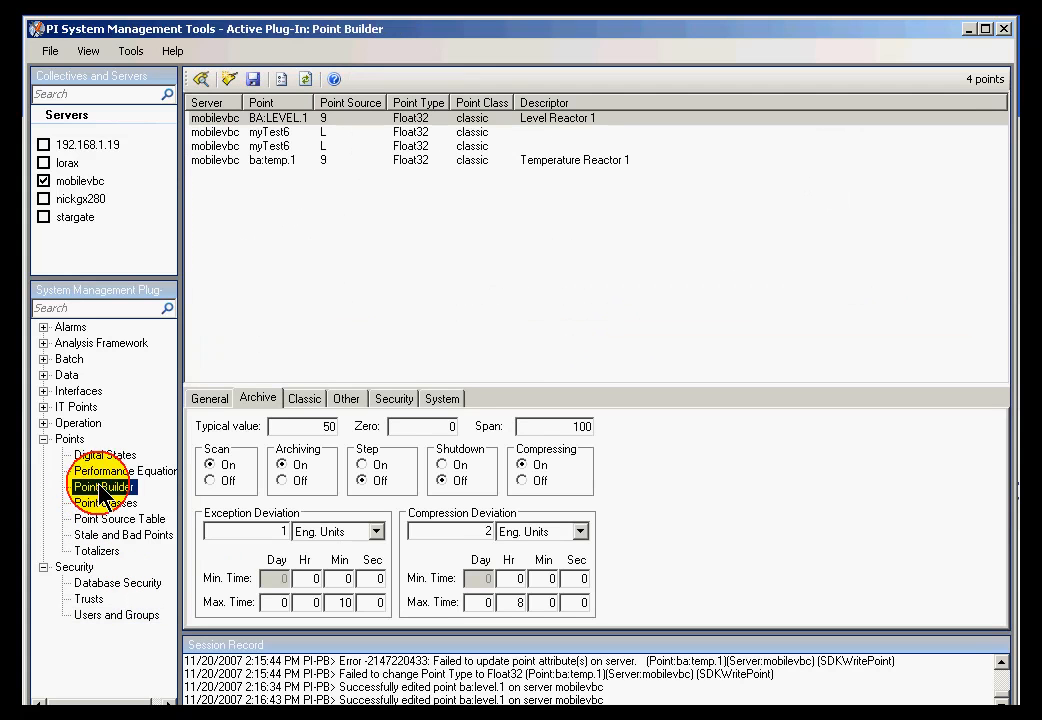
- Review BA:LEVEL.1's point security (group SUP, read/write) and PIPOINT's MyPointBuilders table access
left_click(210, 120)
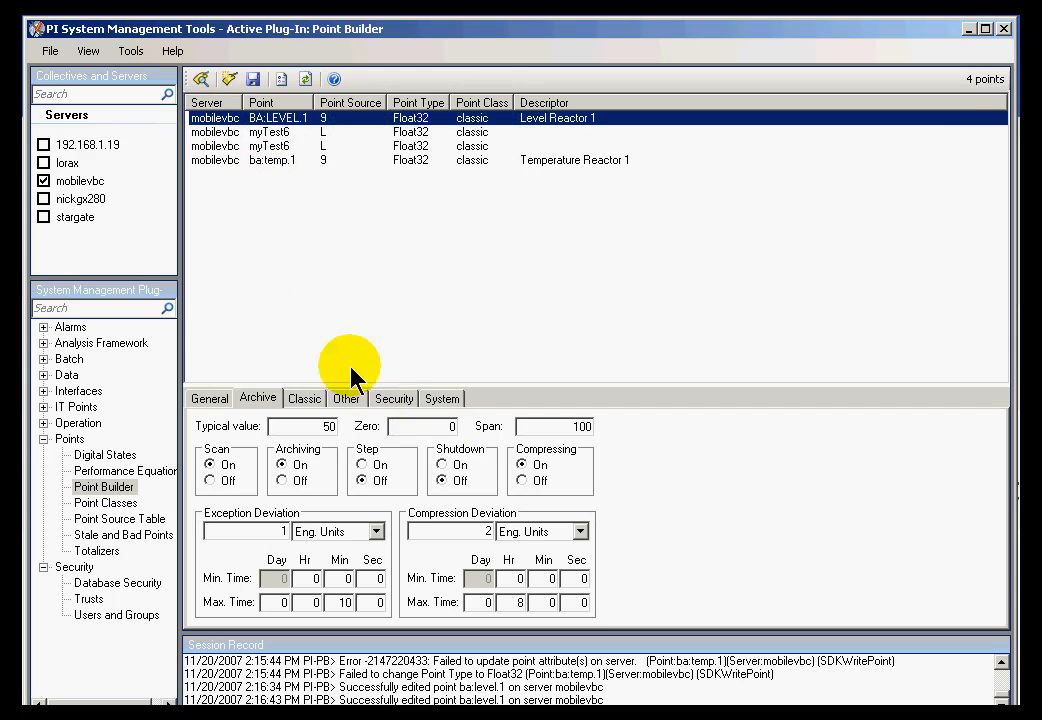
left_click(396, 399)
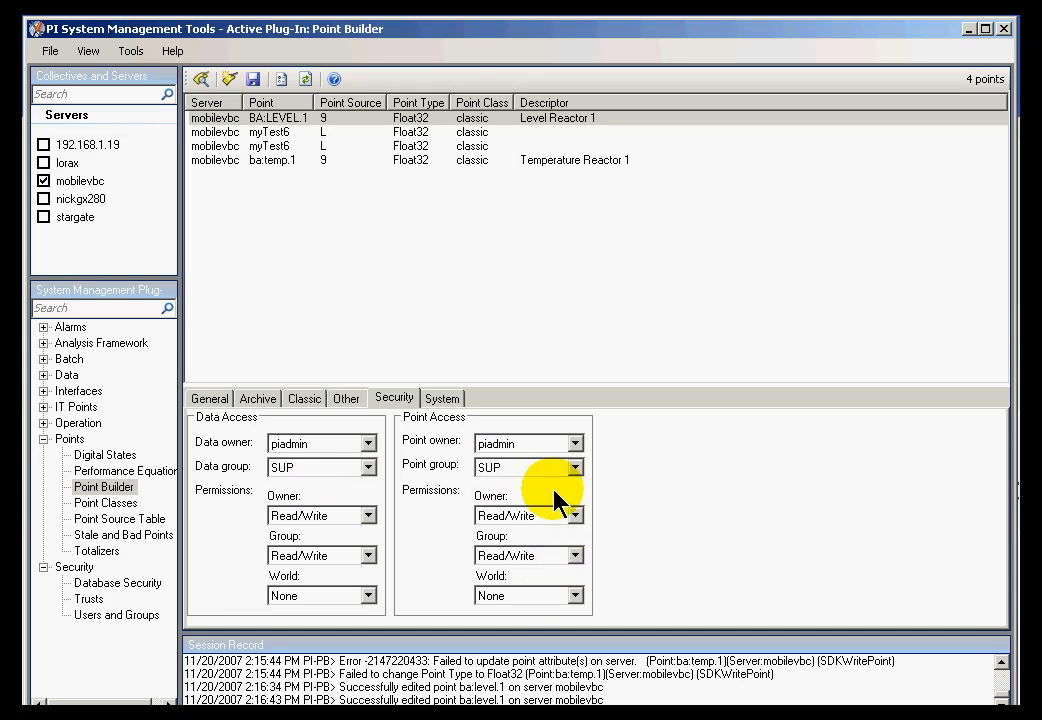
left_click(128, 588)
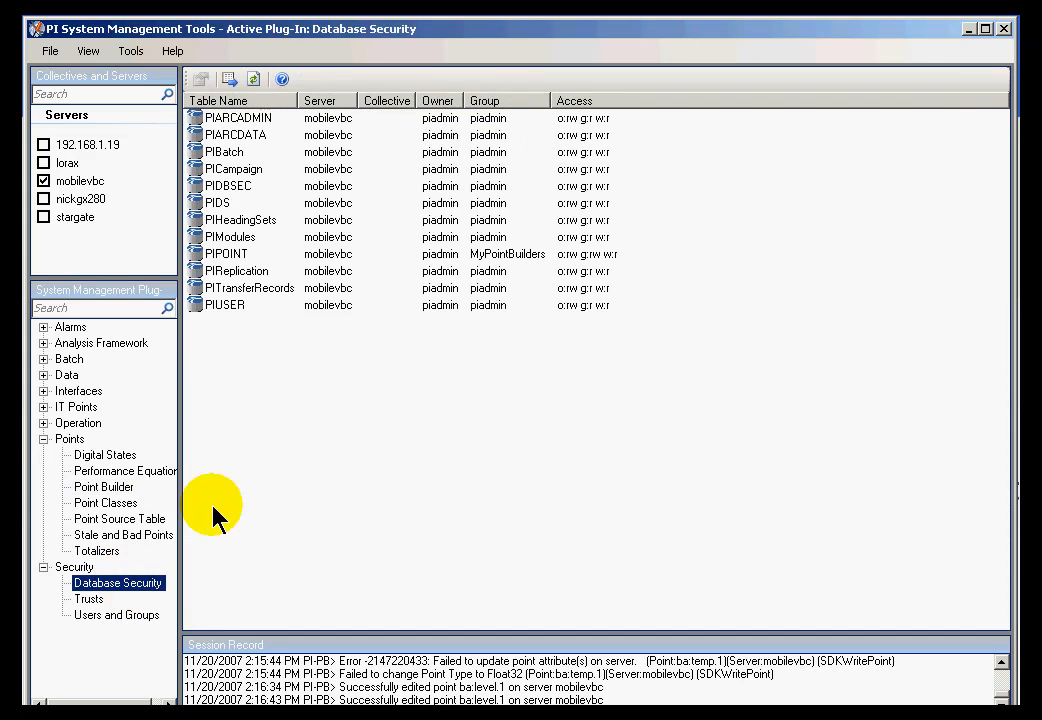
left_click(225, 254)
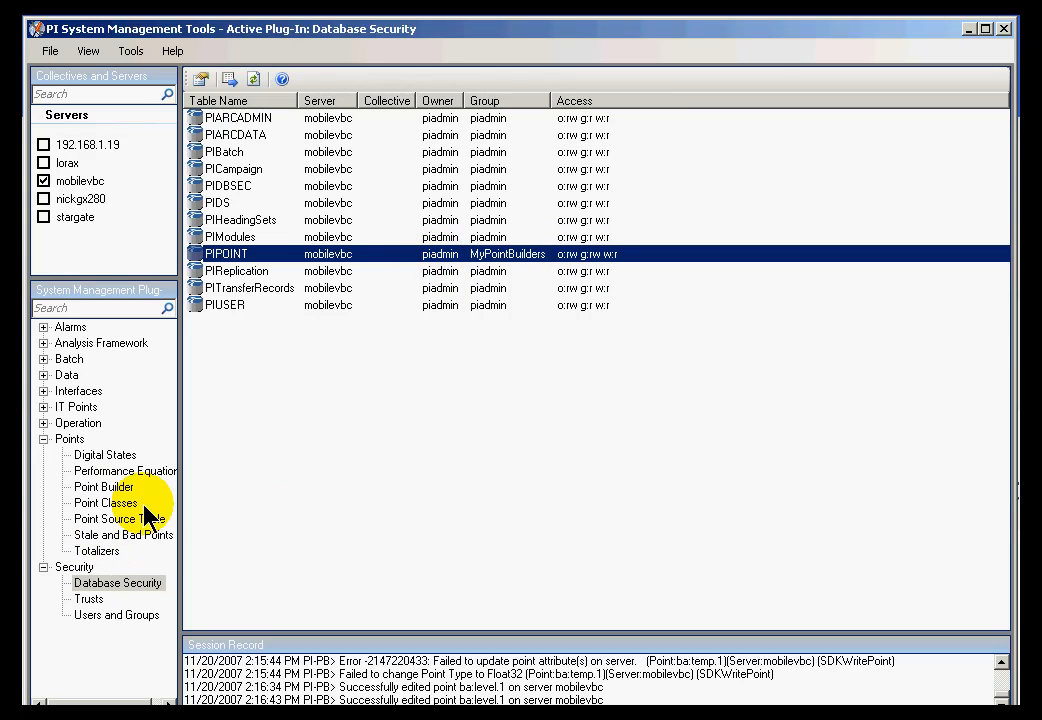
left_click(103, 487)
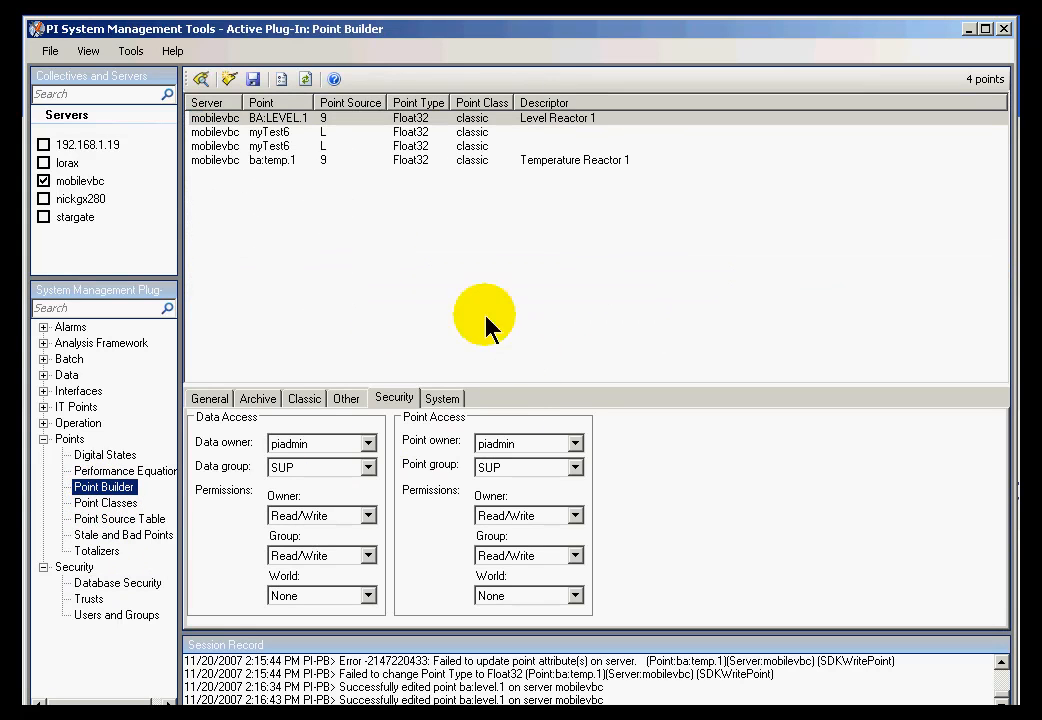
- Change BA:LEVEL.1's archive span from 100 to 110 and save the point
left_click(258, 398)
double_click(545, 426)
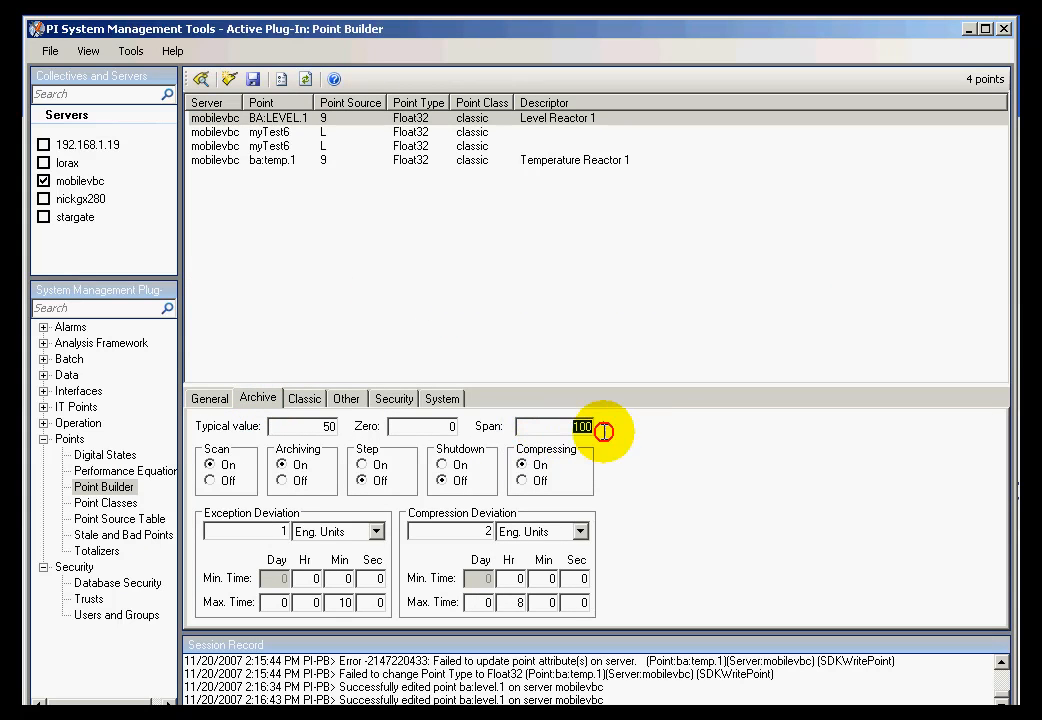
type("11")
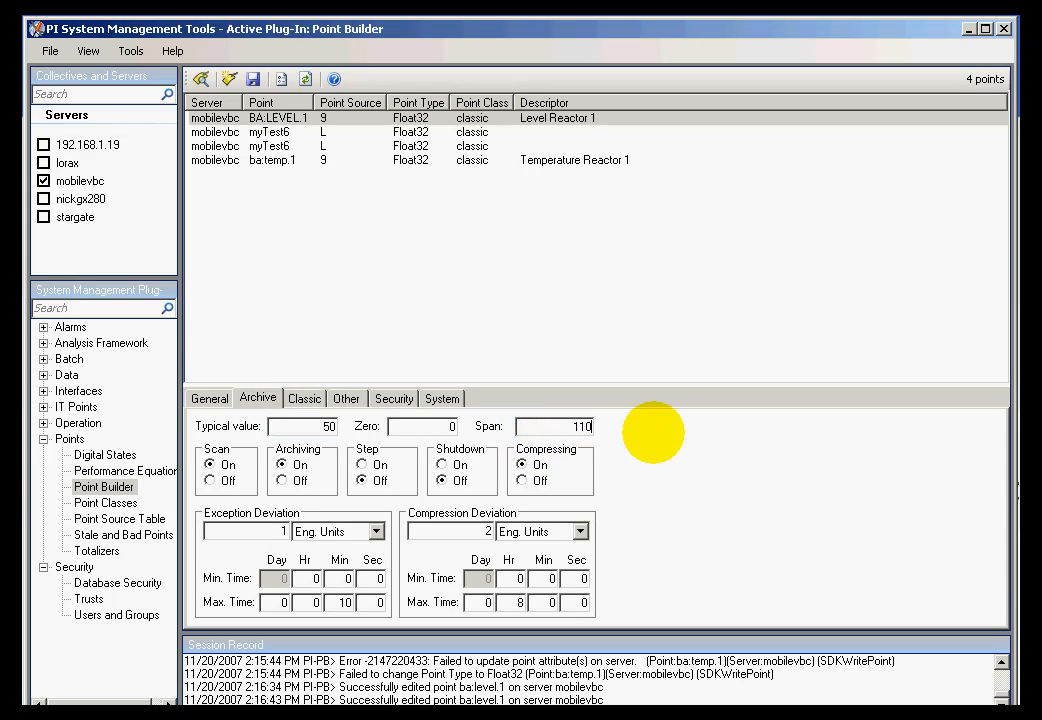
left_click(253, 80)
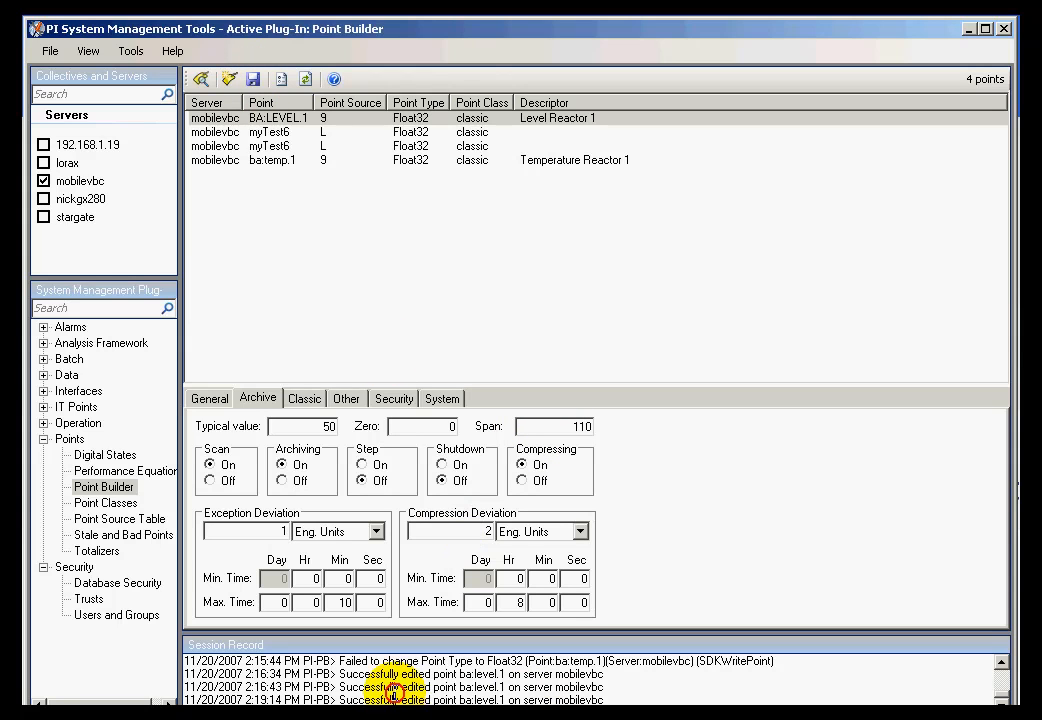
left_click_drag(339, 692, 630, 694)
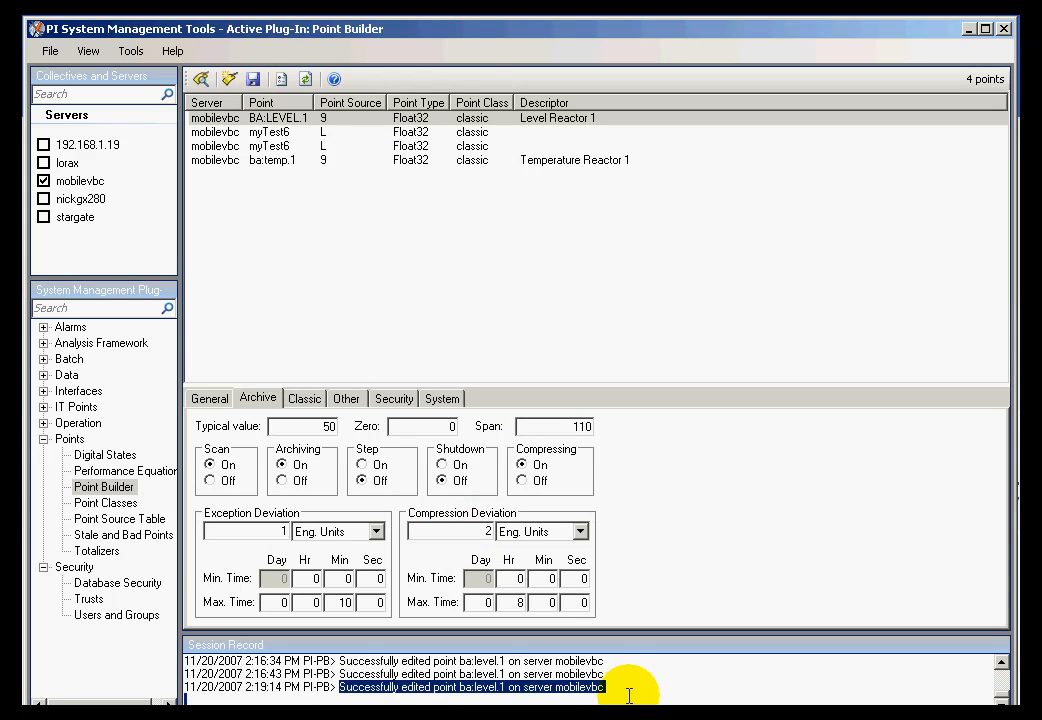
left_click(622, 686)
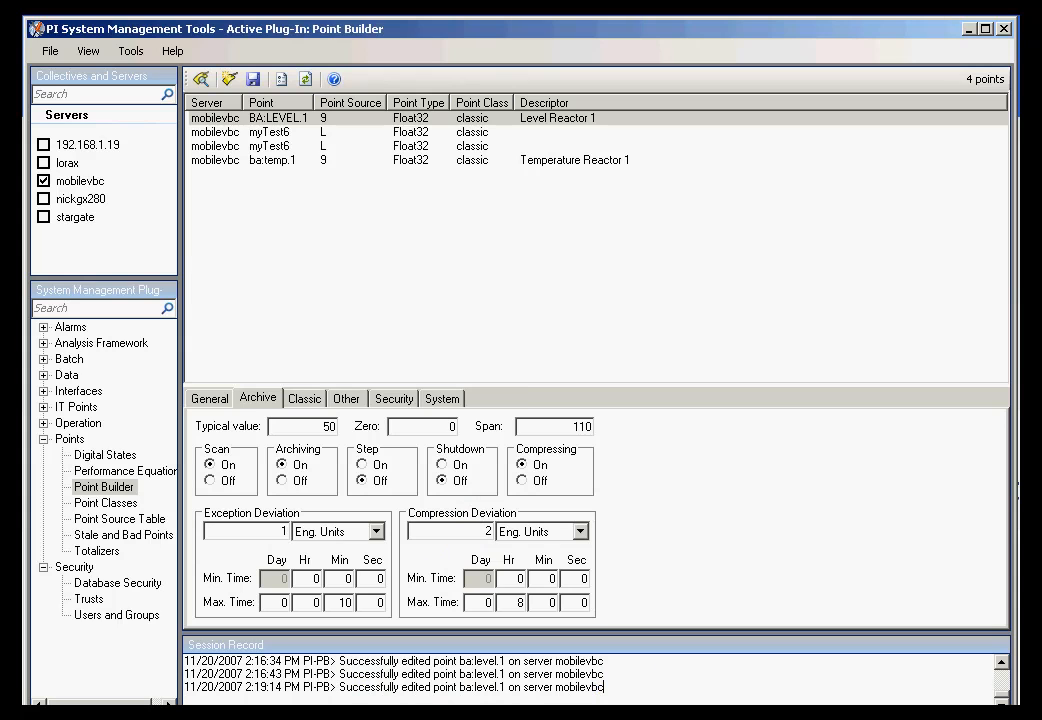
key("alt+Tab")
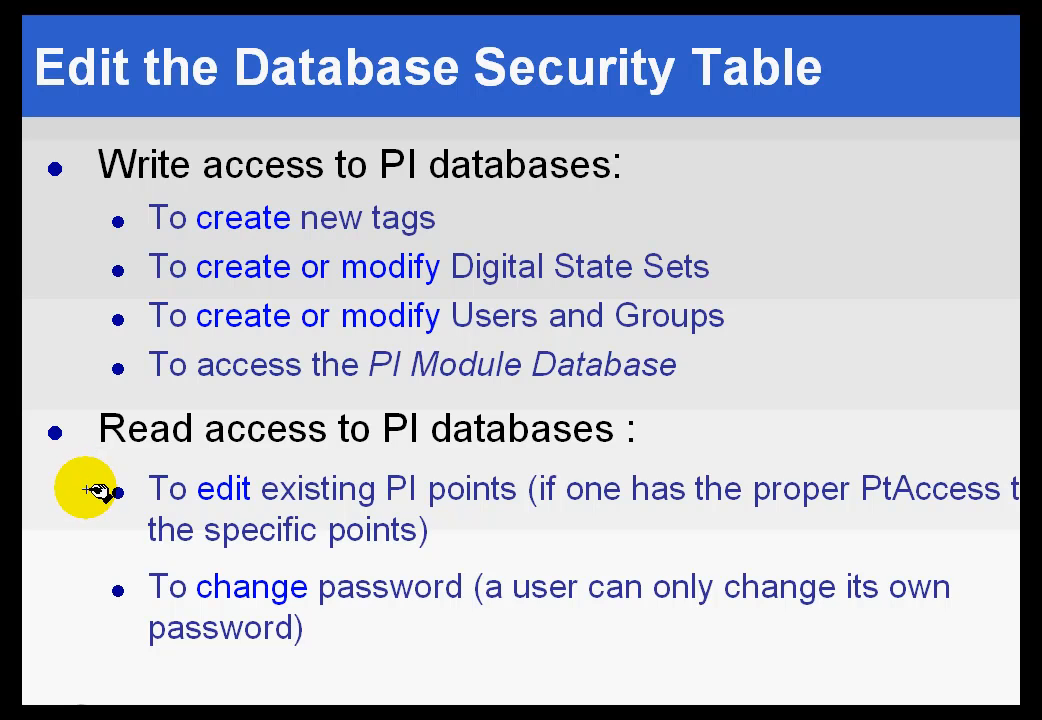
- Draw a green ink stroke over the 'To edit existing PI points' bullet
left_click_drag(63, 491, 134, 494)
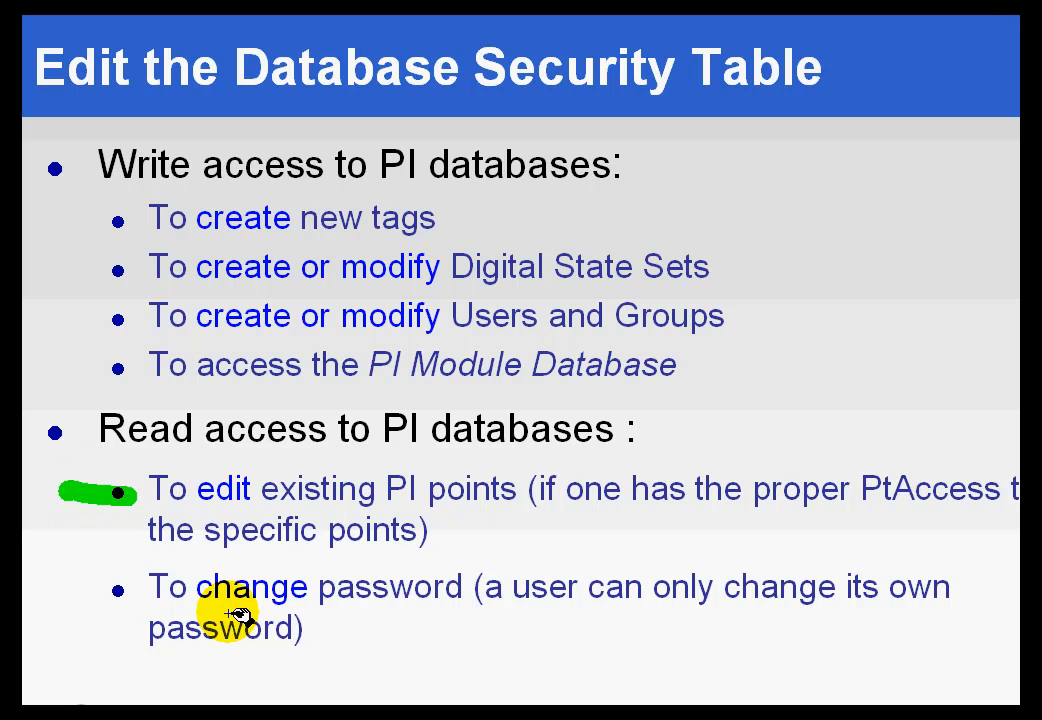